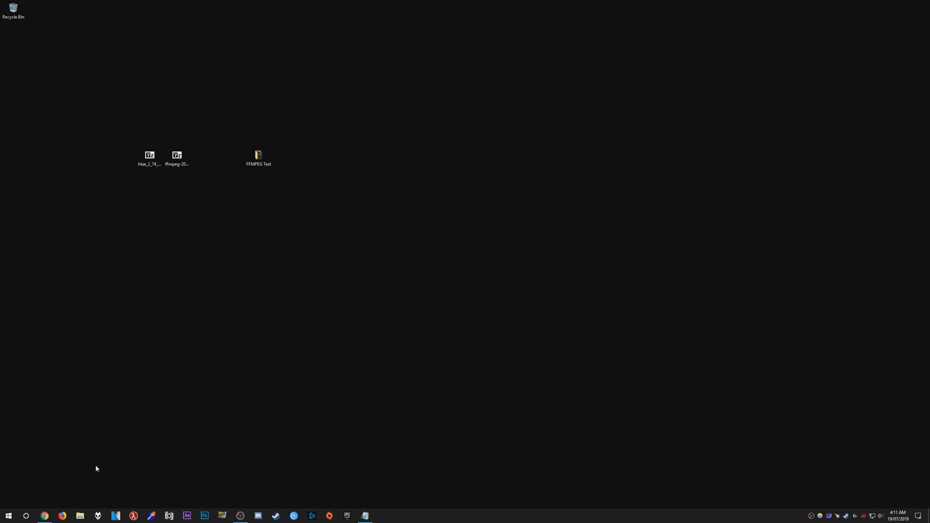
Go from the advancedfx.org downloads page to the Windows FFmpeg builds page.
{"action": "left_click", "coordinate": [44, 515]}
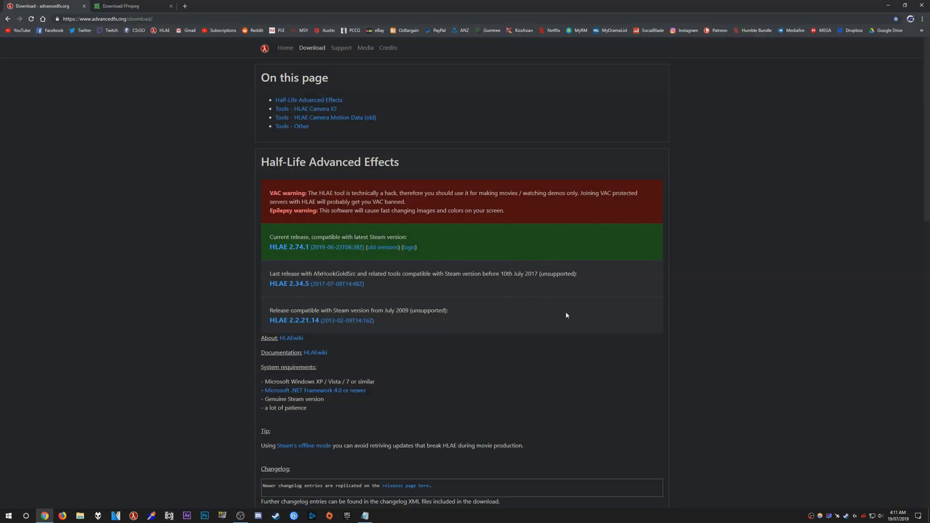
{"action": "left_click", "coordinate": [131, 5]}
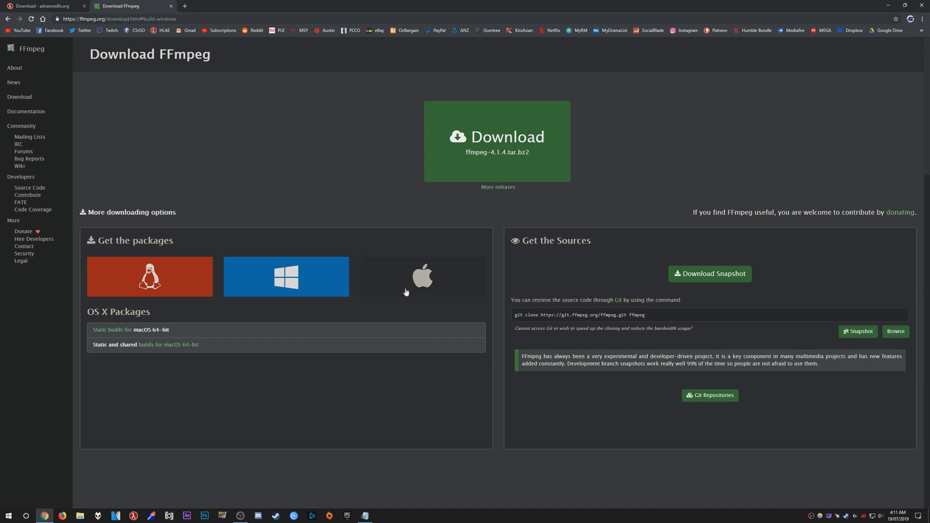
{"action": "mouse_move", "coordinate": [281, 286]}
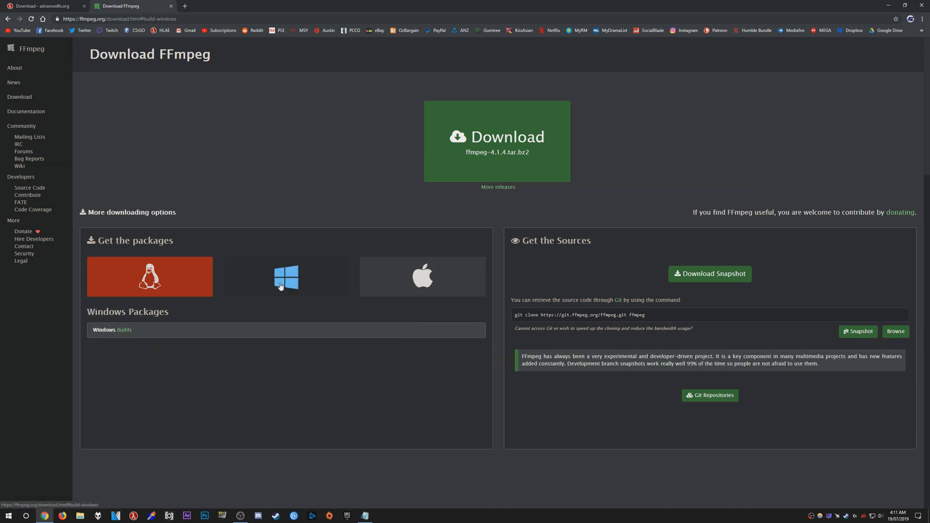
{"action": "left_click", "coordinate": [121, 334]}
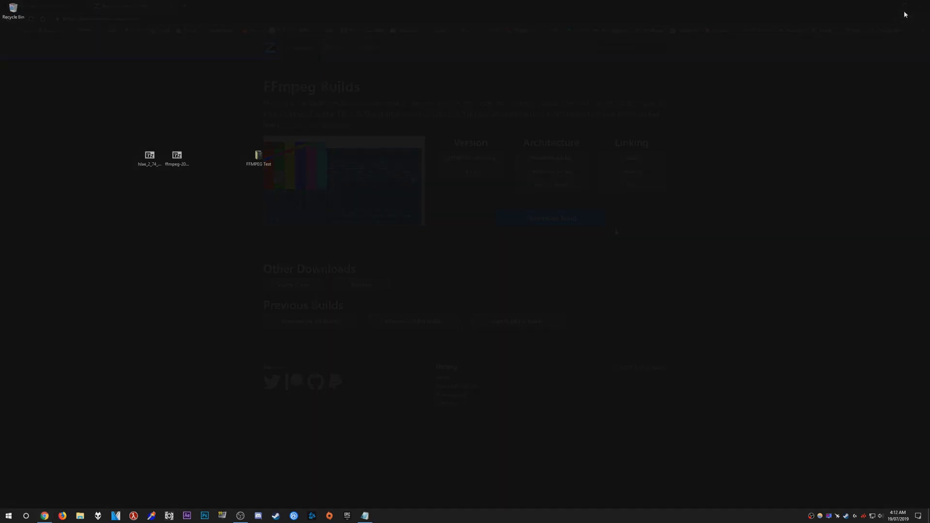
Extract the HLAE zip to hlae_2_74_1 with 7-Zip and delete the original archive.
{"action": "right_click", "coordinate": [155, 167]}
{"action": "mouse_move", "coordinate": [191, 183]}
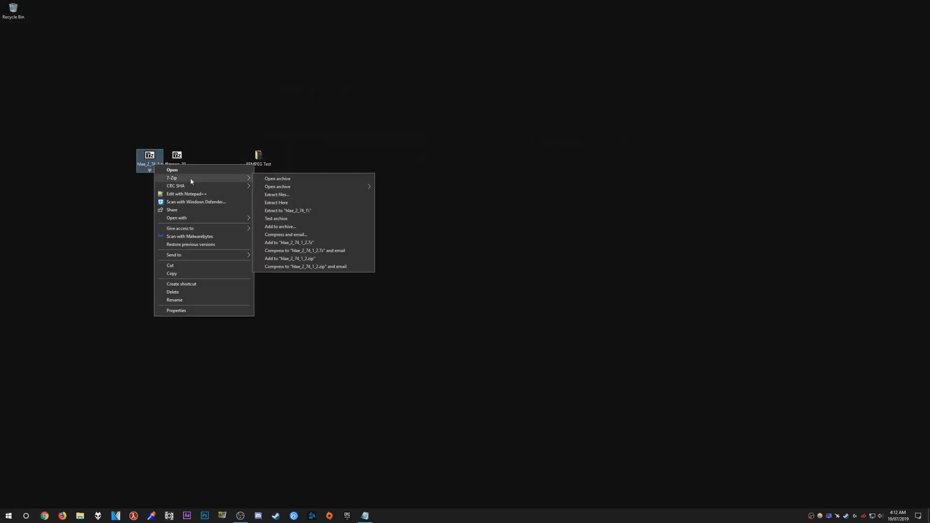
{"action": "left_click", "coordinate": [303, 215]}
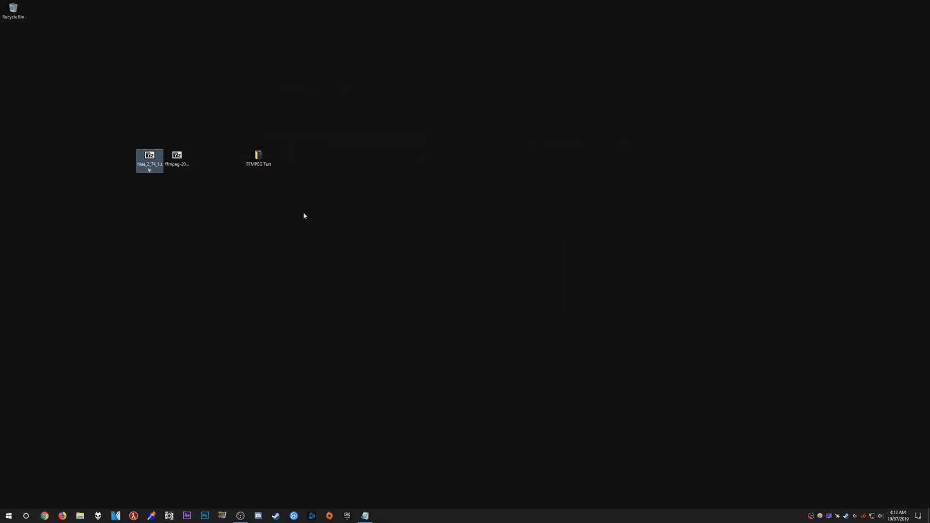
{"action": "left_click_drag", "start_coordinate": [15, 39], "coordinate": [154, 156]}
{"action": "left_click", "coordinate": [149, 158]}
{"action": "key", "text": "Delete"}
Open the hlae_2_74_1 folder and its ffmpeg subfolder.
{"action": "double_click", "coordinate": [151, 157]}
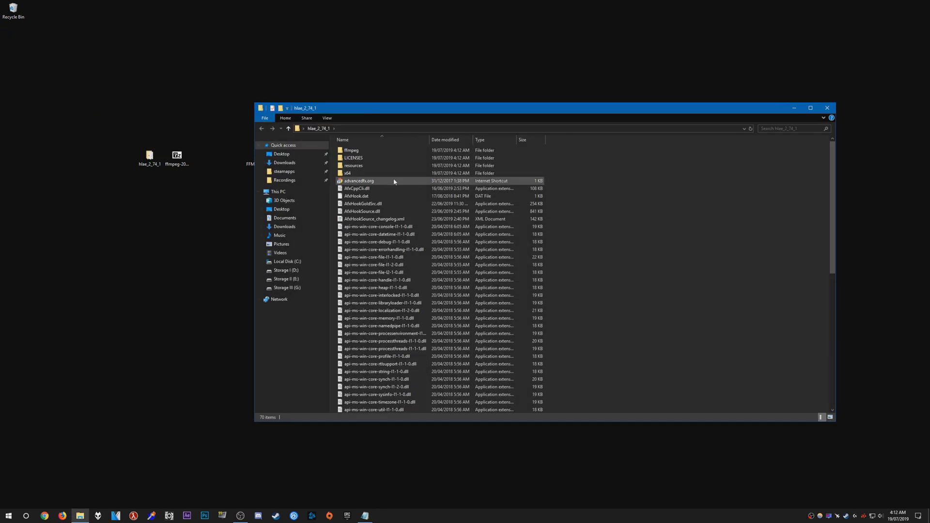
{"action": "left_click", "coordinate": [350, 152]}
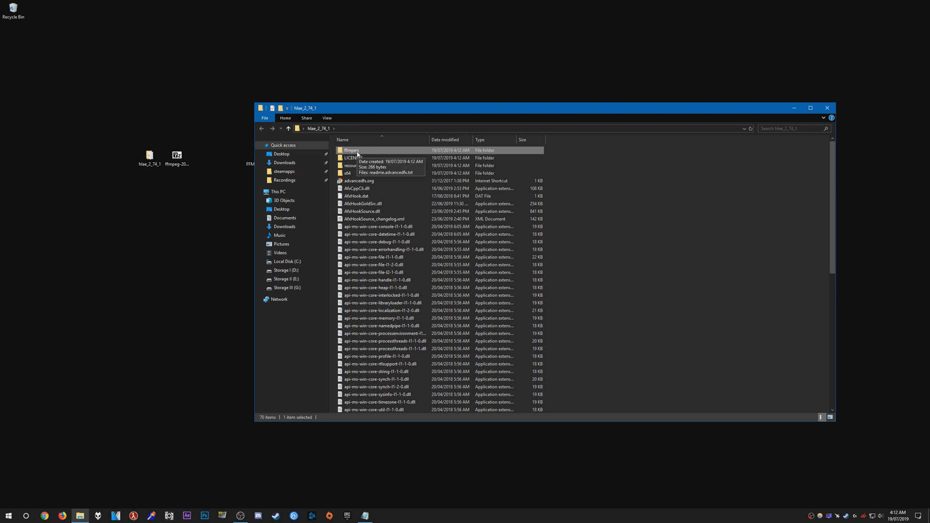
{"action": "double_click", "coordinate": [352, 151]}
Extract bin, doc, presets, LICENSE and README from the FFmpeg 7z into the ffmpeg folder.
{"action": "double_click", "coordinate": [175, 159]}
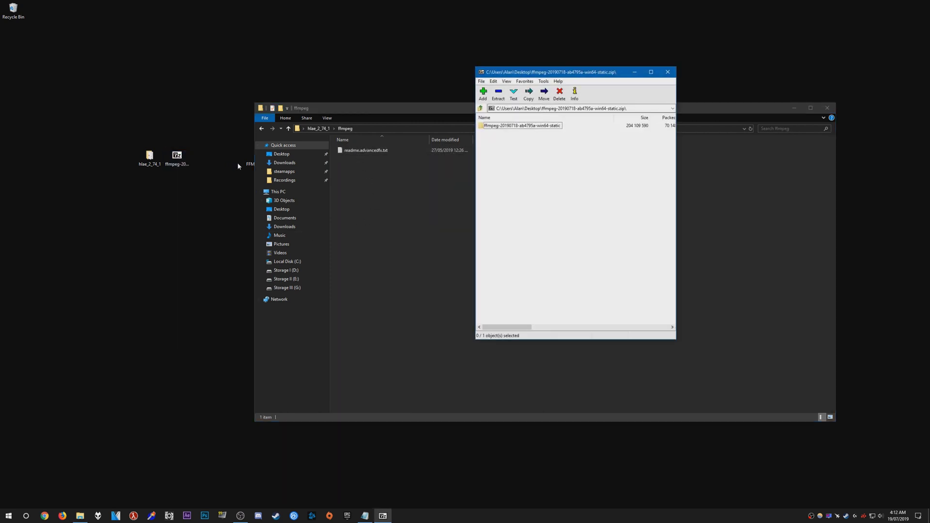
{"action": "left_click_drag", "start_coordinate": [543, 75], "coordinate": [213, 97]}
{"action": "double_click", "coordinate": [195, 148]}
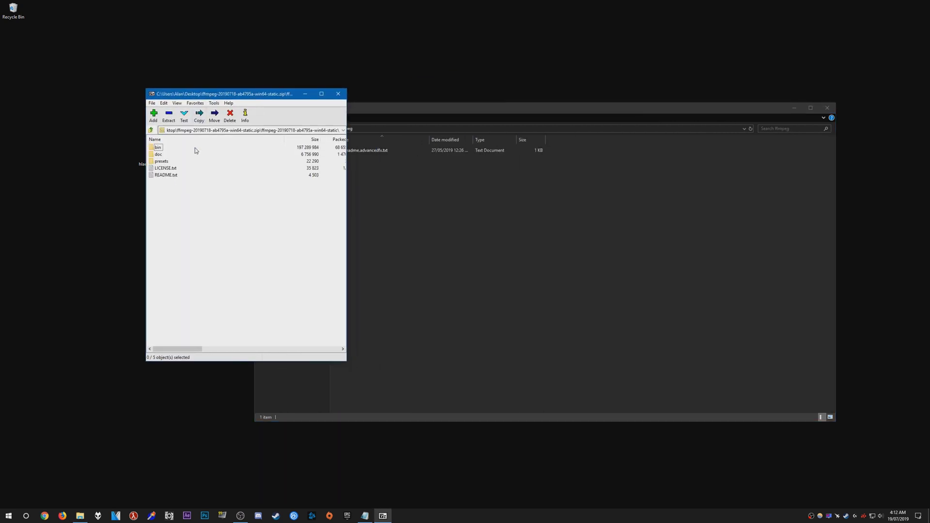
{"action": "left_click_drag", "start_coordinate": [174, 191], "coordinate": [157, 152]}
{"action": "left_click_drag", "start_coordinate": [461, 226], "coordinate": [460, 221]}
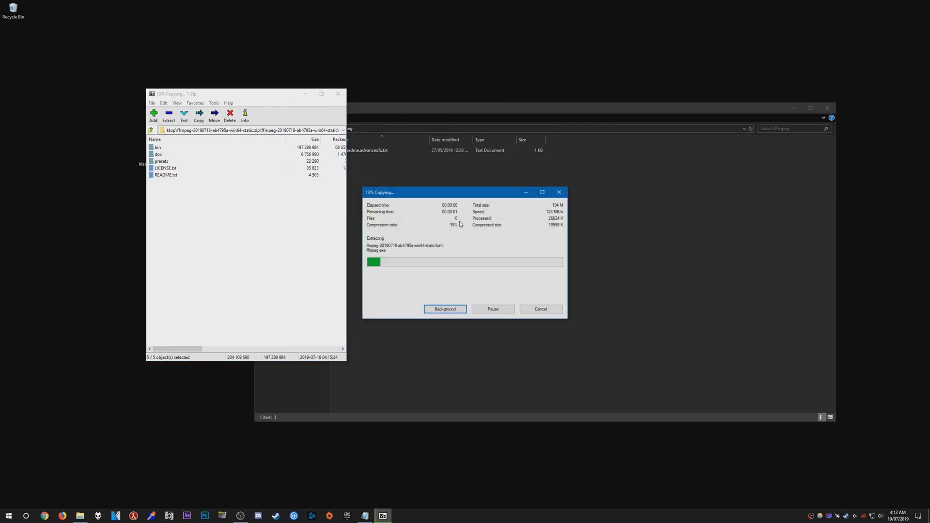
Close 7-Zip and return to the hlae_2_74_1 folder.
{"action": "left_click", "coordinate": [338, 93]}
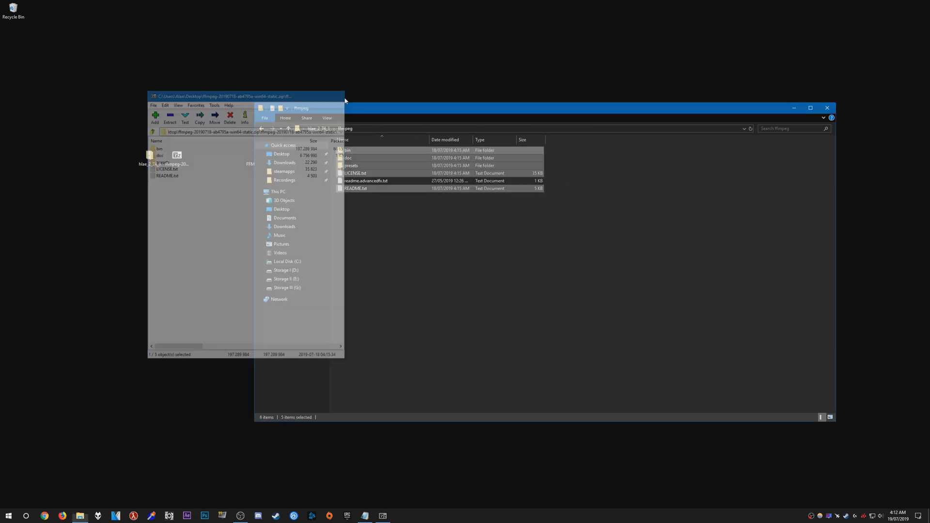
{"action": "key", "text": "BackSpace"}
{"action": "scroll", "coordinate": [448, 277], "scroll_direction": "down", "scroll_amount": 1}
{"action": "scroll", "coordinate": [448, 277], "scroll_direction": "down", "scroll_amount": 10}
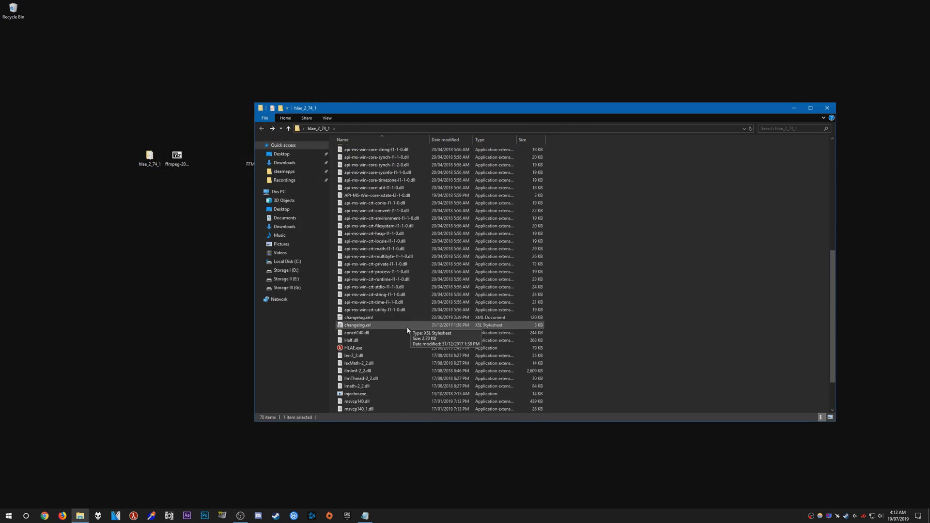
Start HLAE.exe, close the folder window and dismiss the update prompt.
{"action": "double_click", "coordinate": [407, 325]}
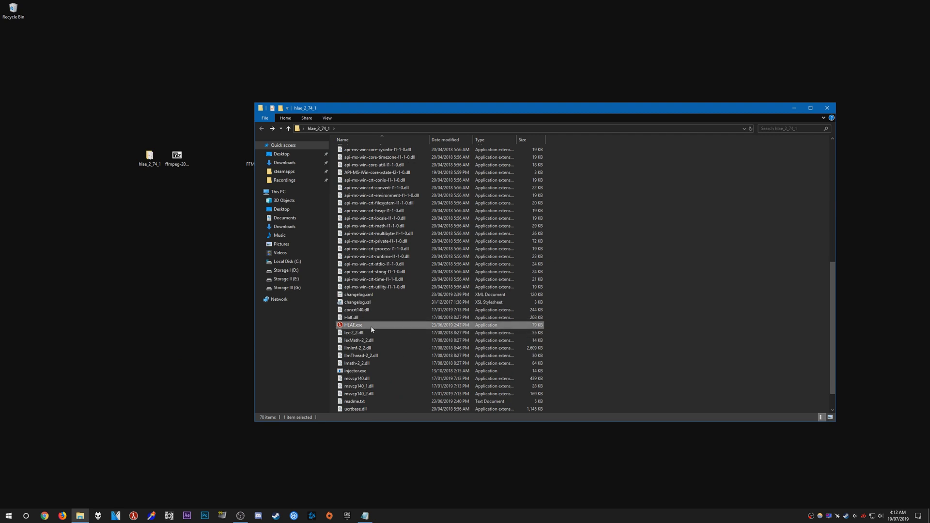
{"action": "left_click", "coordinate": [827, 108]}
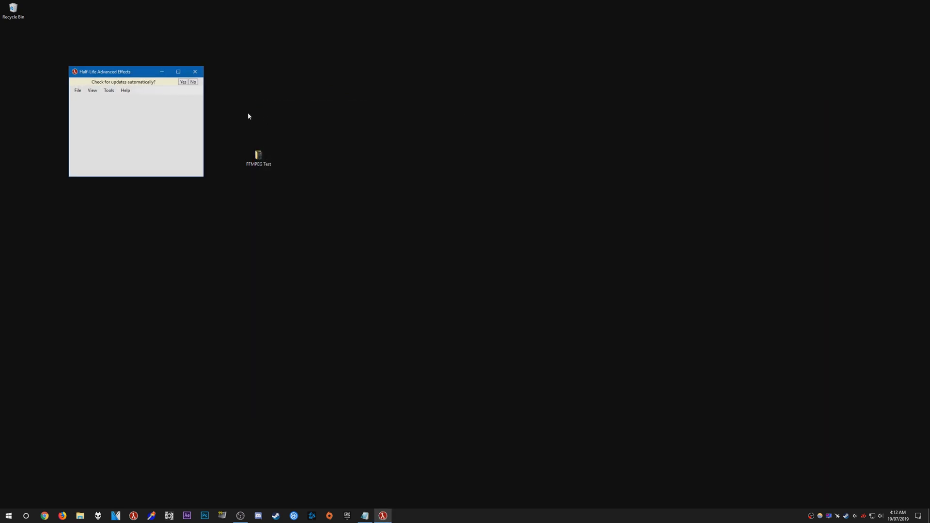
{"action": "left_click", "coordinate": [183, 82]}
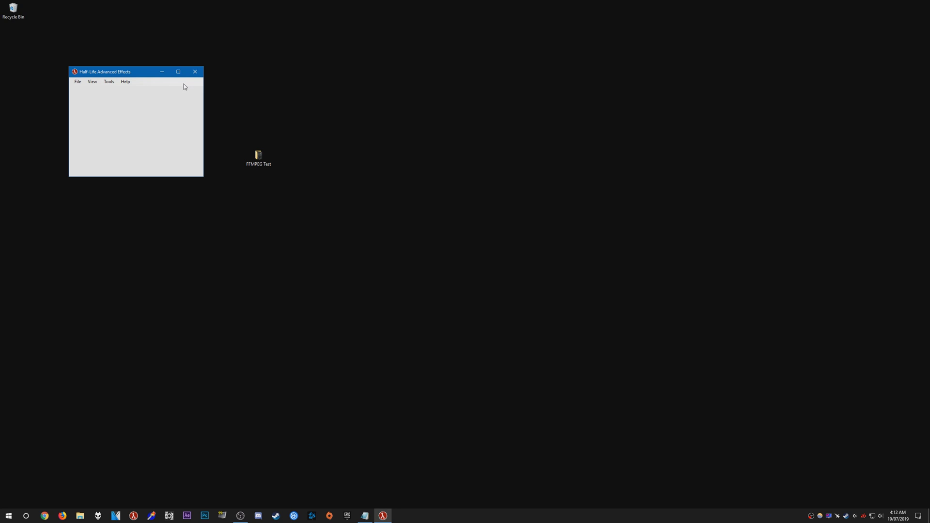
Choose csgo.exe as the executable in HLAE's Launch CS:GO settings.
{"action": "left_click", "coordinate": [78, 82]}
{"action": "left_click", "coordinate": [92, 89]}
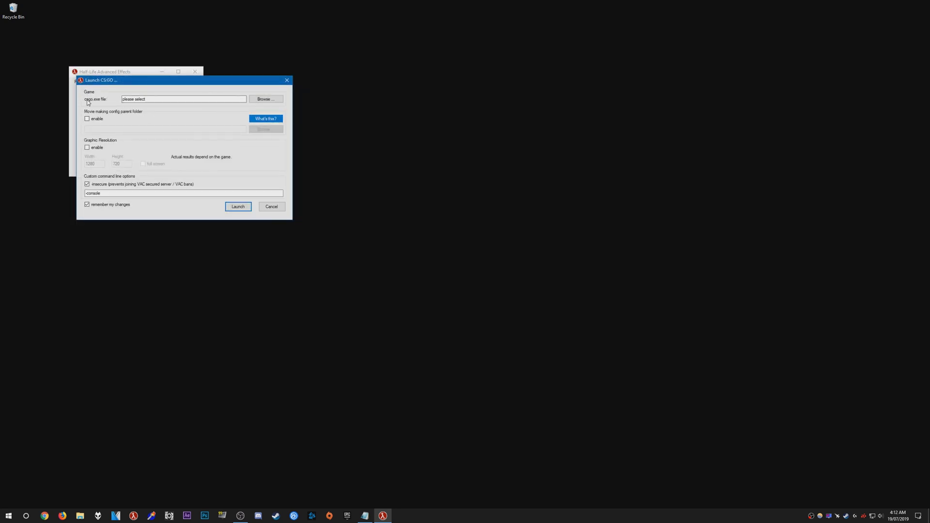
{"action": "left_click", "coordinate": [280, 101]}
{"action": "left_click", "coordinate": [178, 176]}
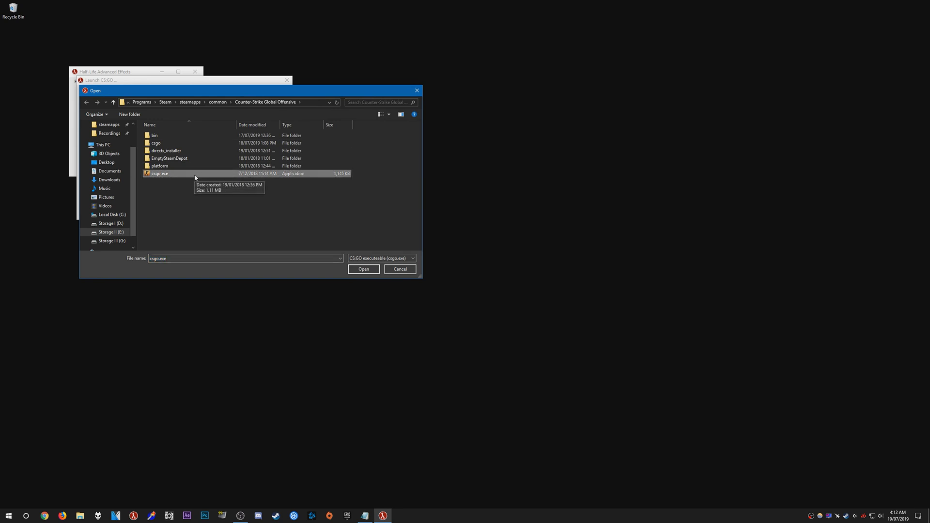
{"action": "double_click", "coordinate": [195, 175]}
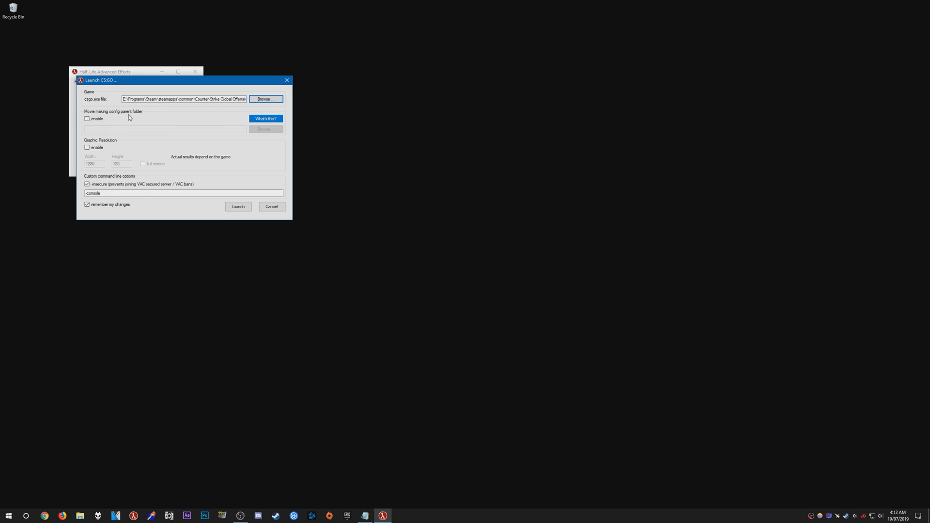
Set the game resolution to 1920 x 810 and launch CS:GO.
{"action": "left_click", "coordinate": [87, 119]}
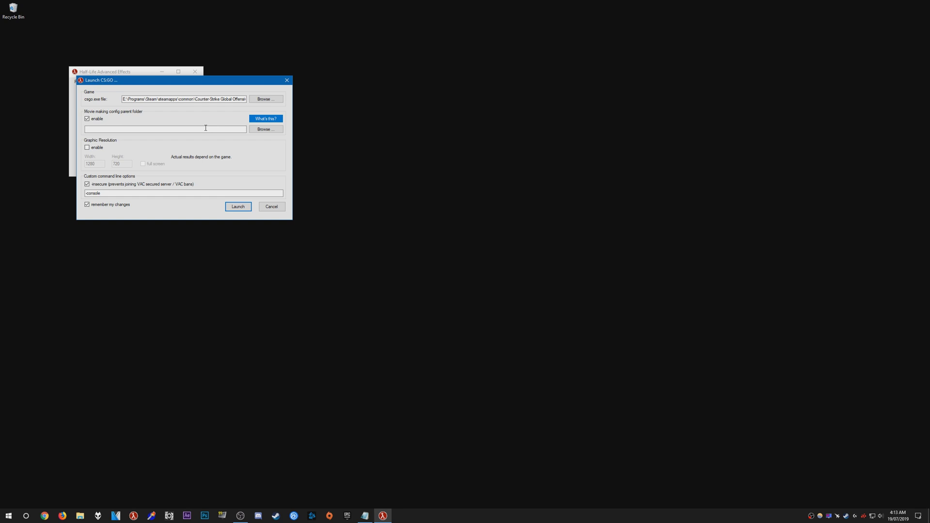
{"action": "left_click", "coordinate": [89, 119]}
{"action": "left_click", "coordinate": [96, 149]}
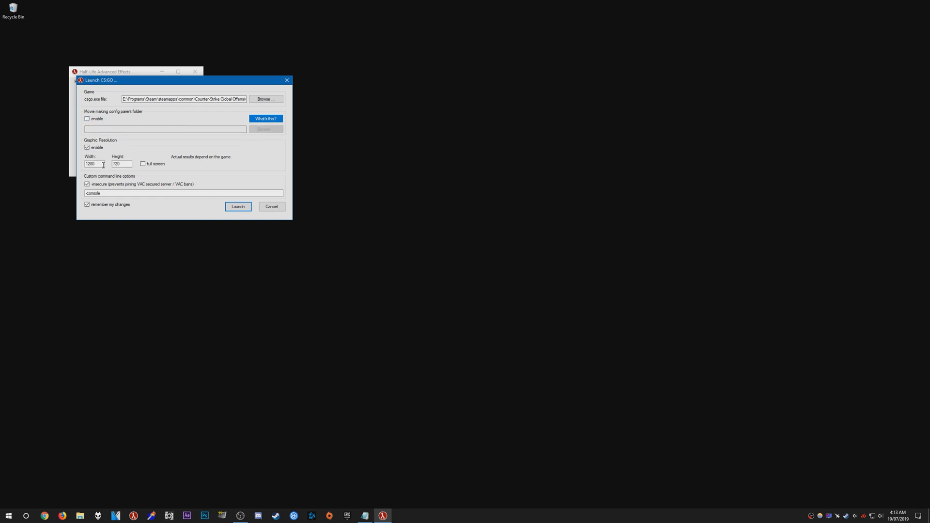
{"action": "key", "text": "Tab"}
{"action": "type", "text": "1920"}
{"action": "key", "text": "Tab"}
{"action": "type", "text": "810"}
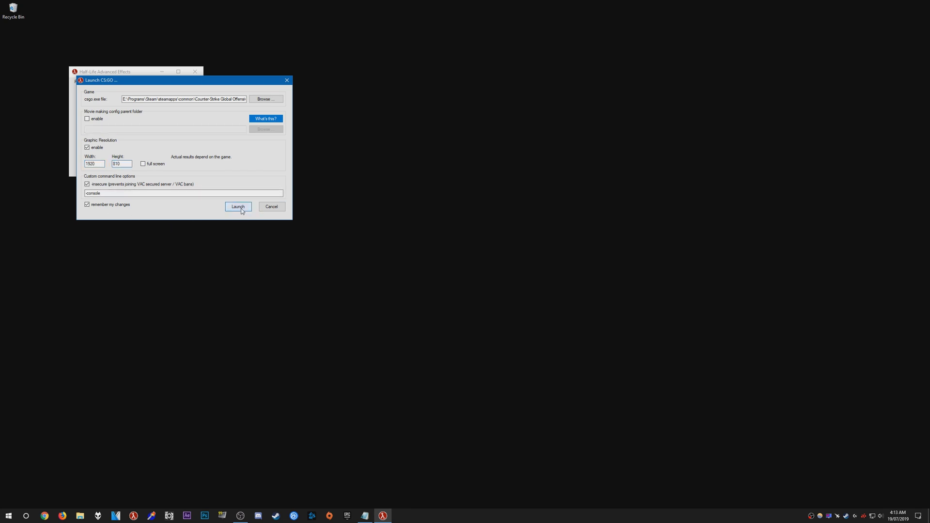
{"action": "left_click", "coordinate": [238, 207]}
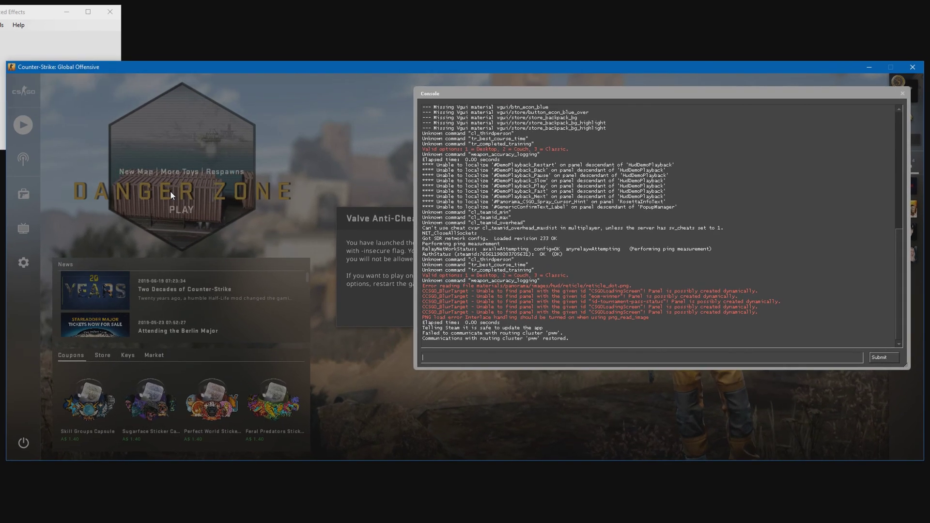
Close the console, accept the anti-cheat warning and show the demo playback panel.
{"action": "key", "text": "grave"}
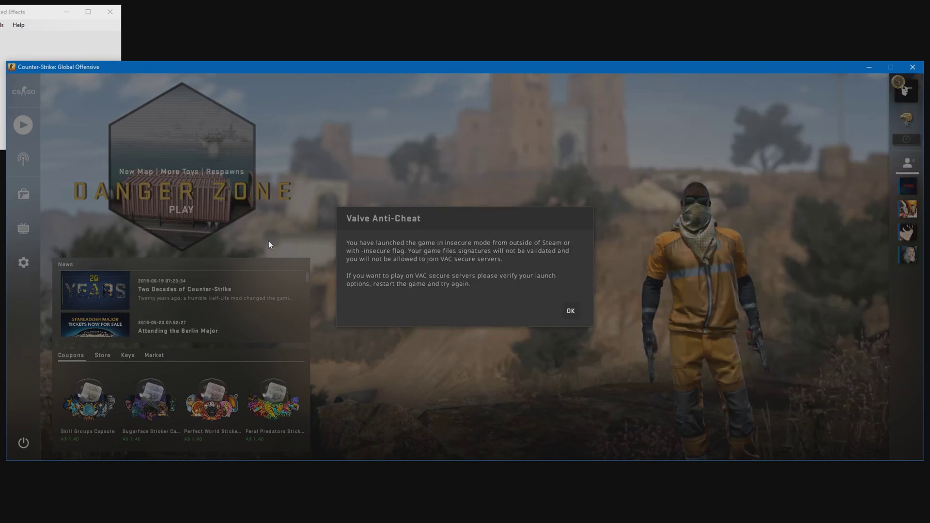
{"action": "left_click", "coordinate": [571, 311]}
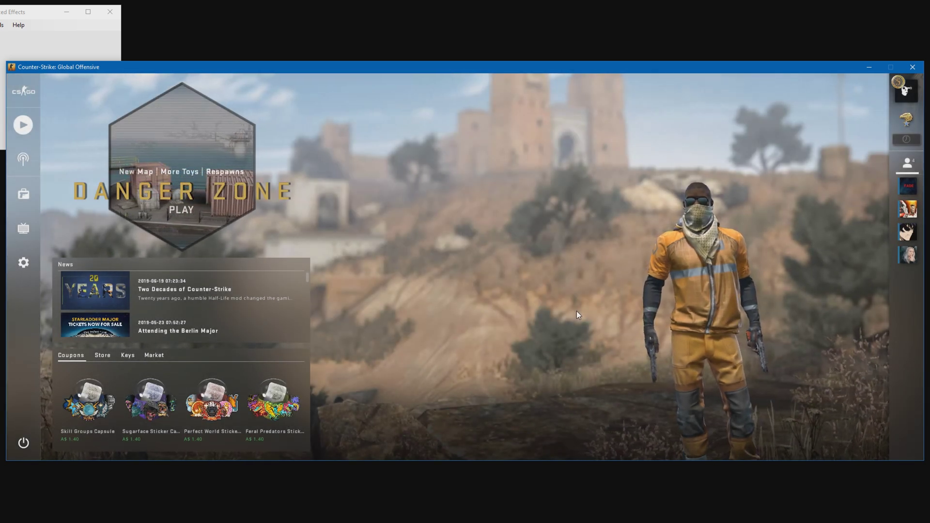
{"action": "key", "text": "shift+F2"}
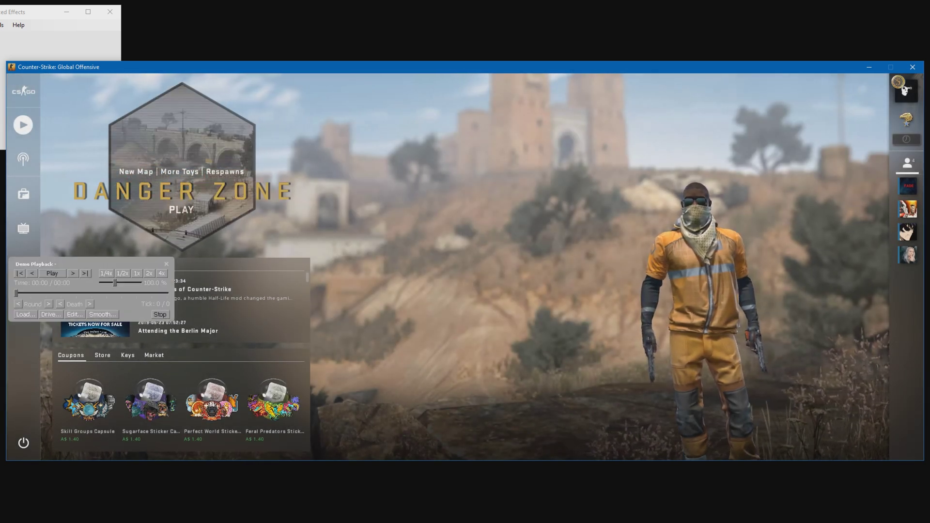
Load br0_awp_ace_overpass_159500.dem from E:\EDITING\DEMOS.
{"action": "left_click", "coordinate": [27, 316]}
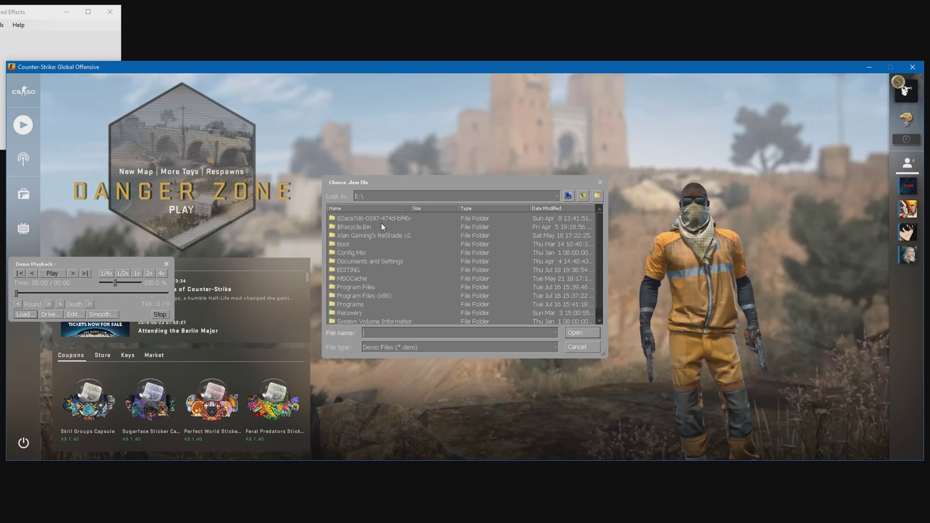
{"action": "double_click", "coordinate": [377, 269]}
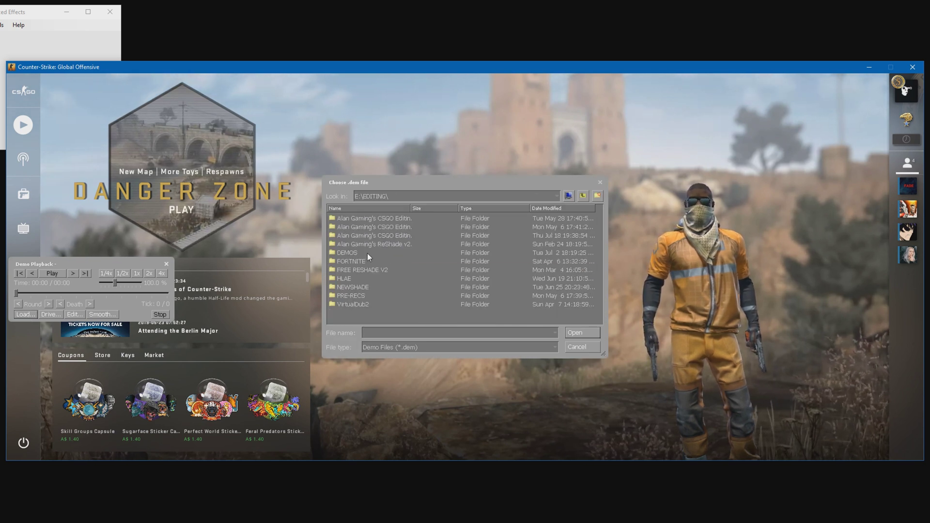
{"action": "double_click", "coordinate": [367, 253]}
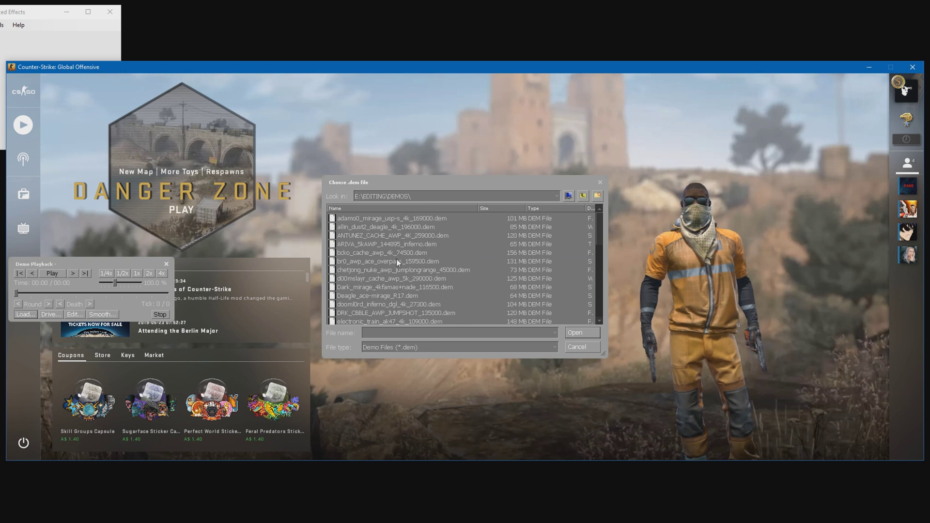
{"action": "left_click", "coordinate": [400, 262]}
{"action": "left_click_drag", "start_coordinate": [364, 334], "coordinate": [449, 334]}
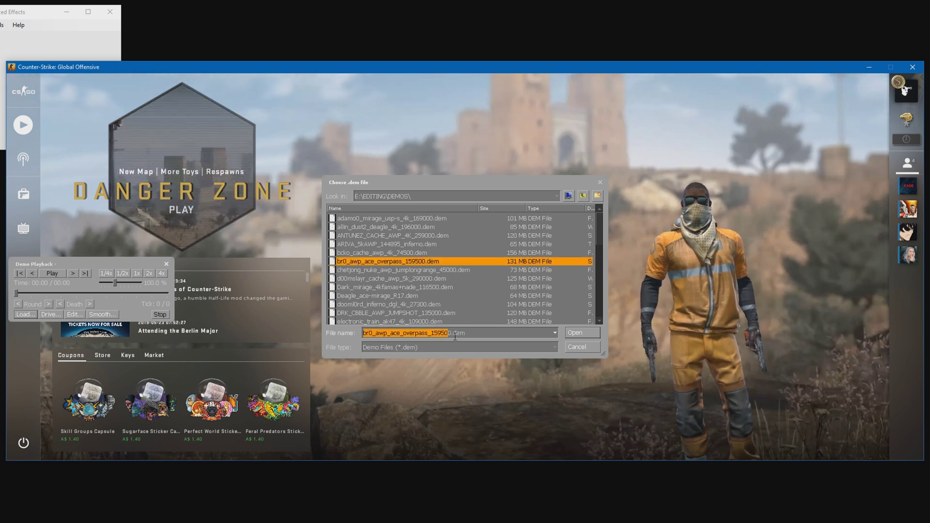
{"action": "left_click", "coordinate": [455, 336]}
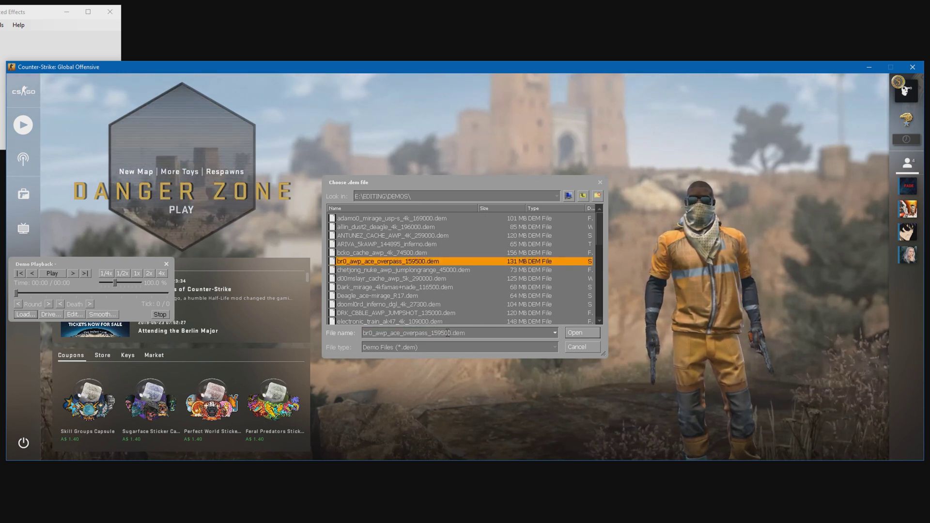
{"action": "double_click", "coordinate": [448, 334]}
{"action": "key", "text": "Return"}
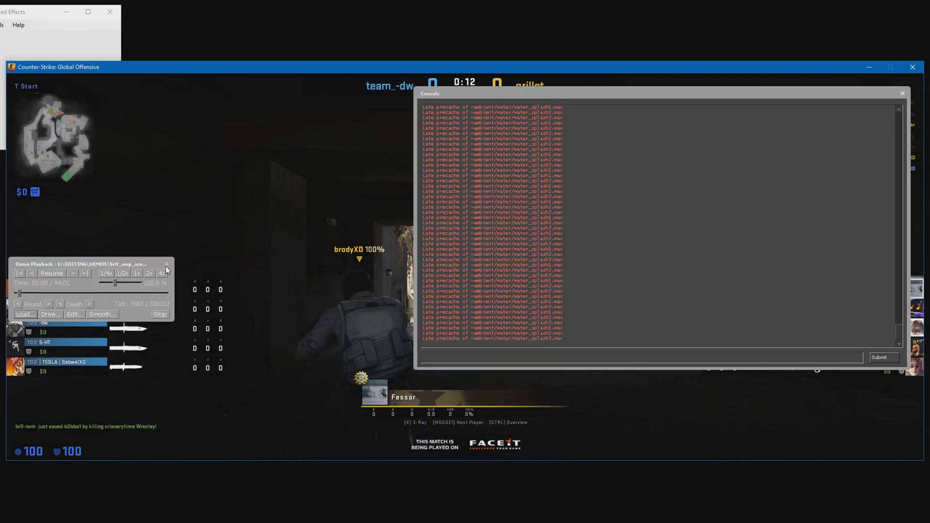
Hide the playback panel, clear the console and run 'cl_drawhud 0' to hide the HUD.
{"action": "key", "text": "Escape"}
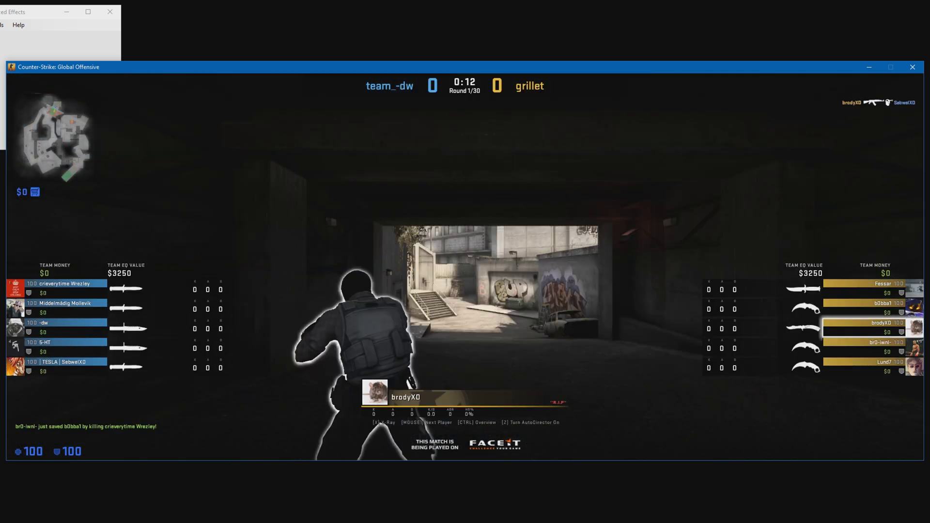
{"action": "key", "text": "grave"}
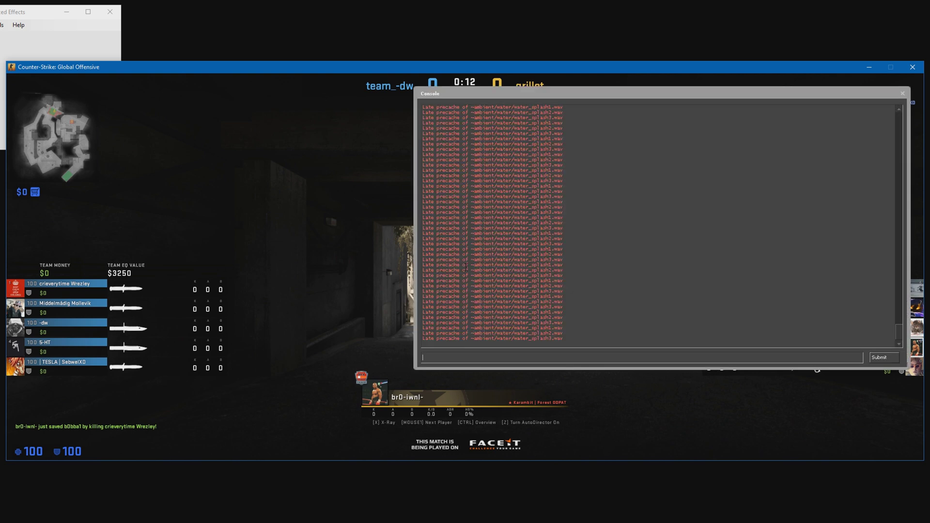
{"action": "type", "text": "clear"}
{"action": "key", "text": "Return"}
{"action": "type", "text": "cl_dr"}
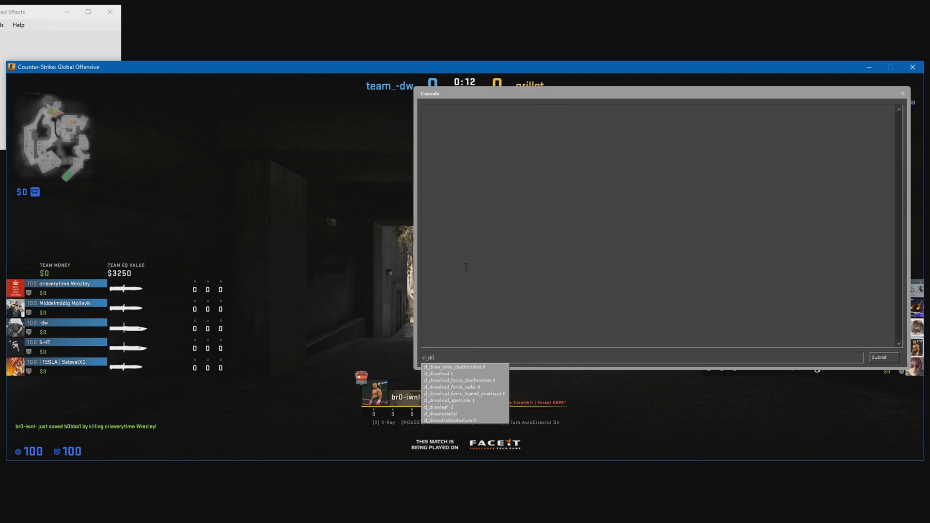
{"action": "type", "text": "awhud 0"}
{"action": "key", "text": "Return"}
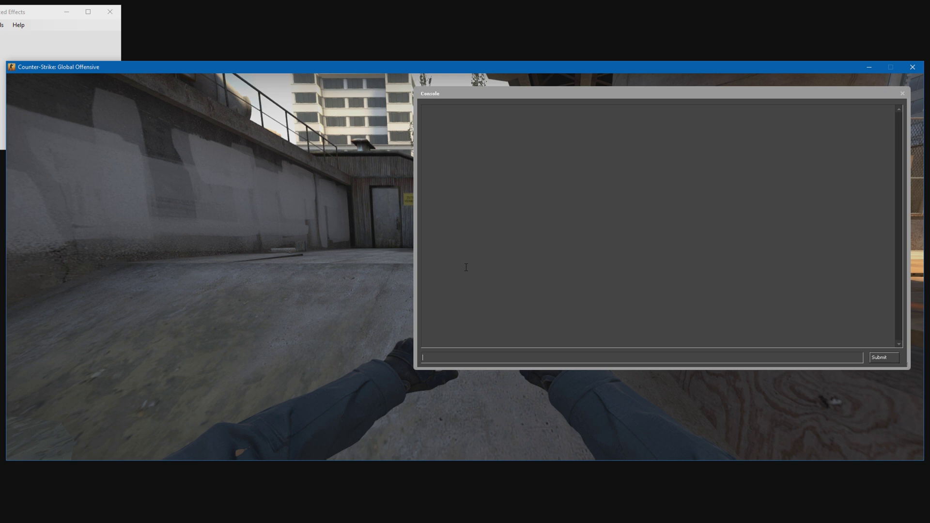
Run 'mirv_streams add normal TEST' and print the available stream settings presets.
{"action": "type", "text": "mirv"}
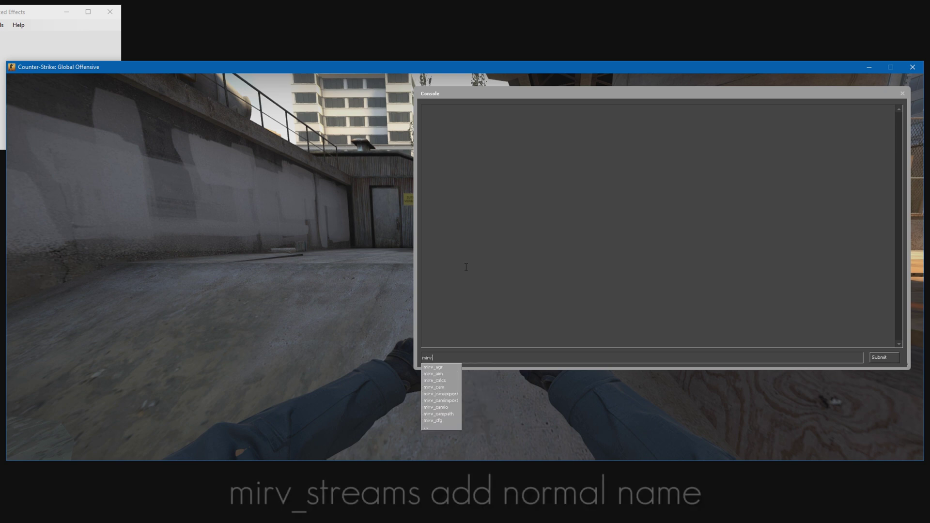
{"action": "type", "text": "_streams add normal"}
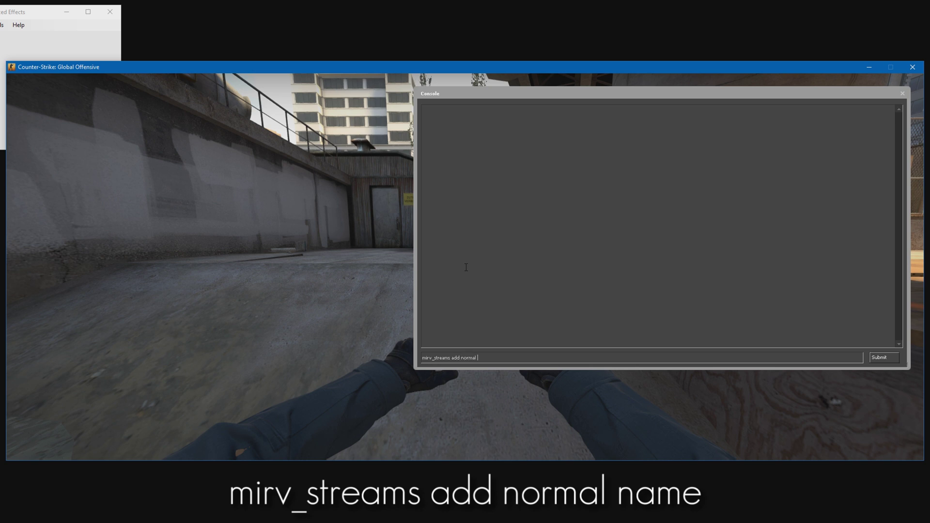
{"action": "type", "text": " TEST"}
{"action": "key", "text": "Return"}
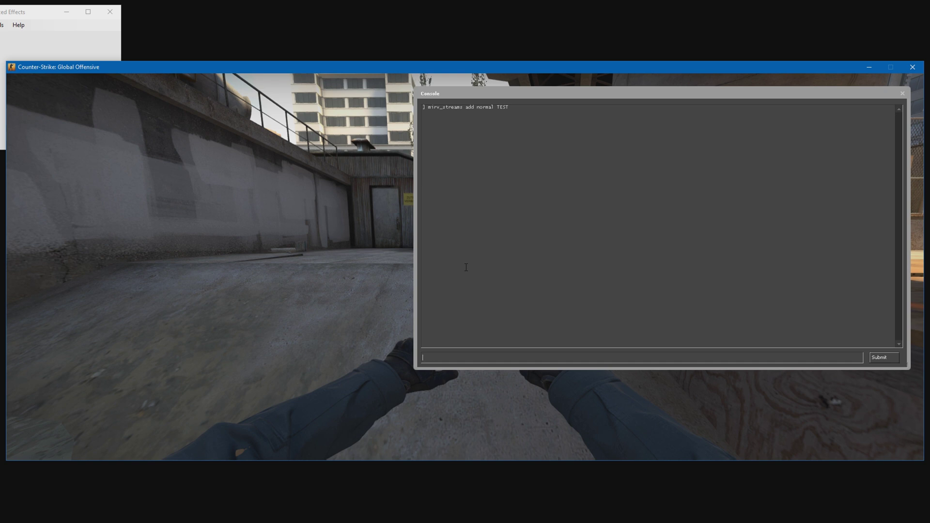
{"action": "type", "text": "mirv_s"}
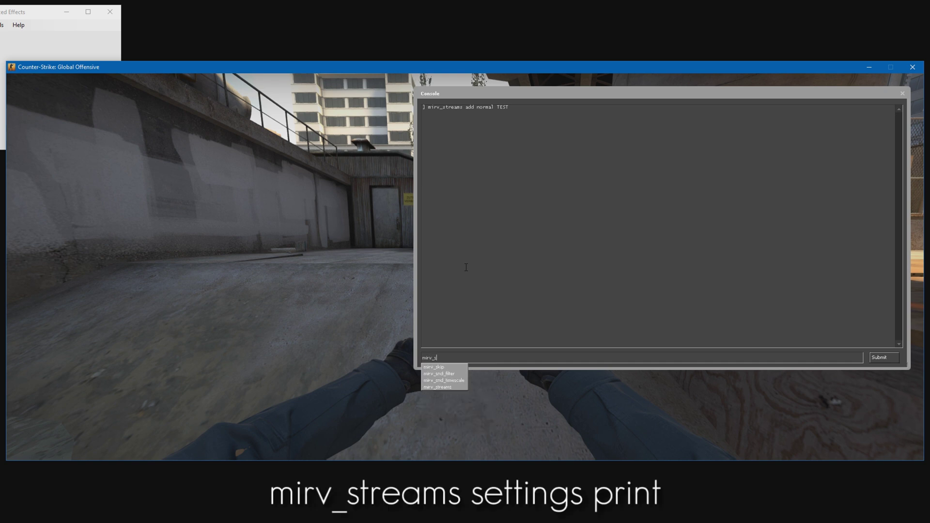
{"action": "type", "text": "treams settings "}
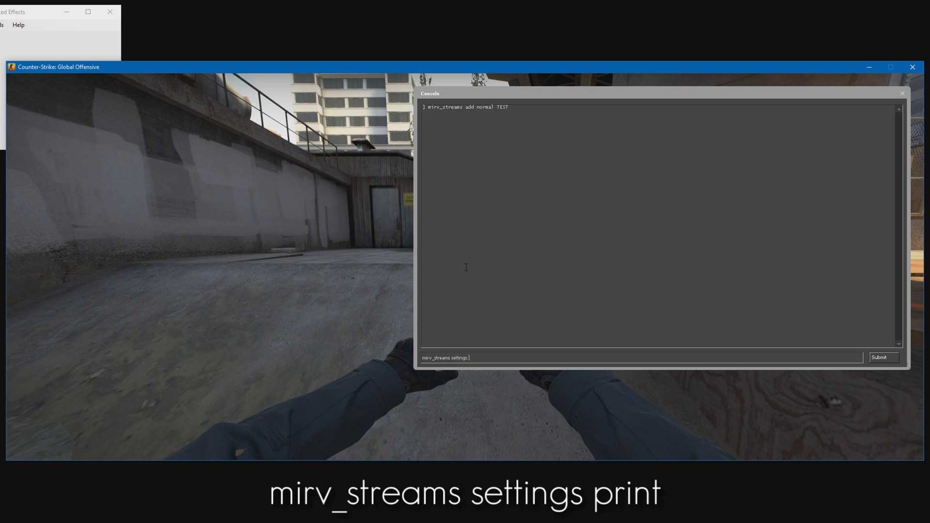
{"action": "type", "text": "print"}
{"action": "key", "text": "Return"}
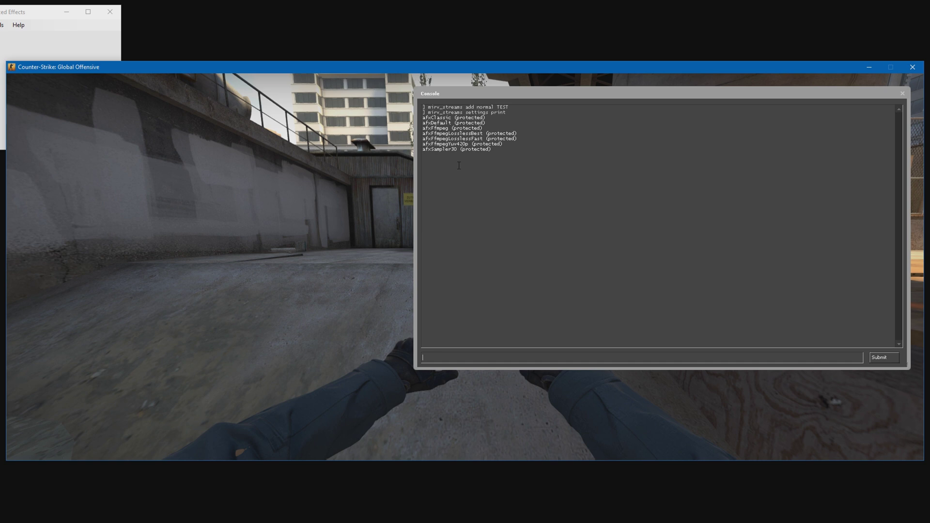
Set the TEST stream to afxFfmpegLosslessBest and type 'mirv_streams record start'.
{"action": "type", "text": "mi"}
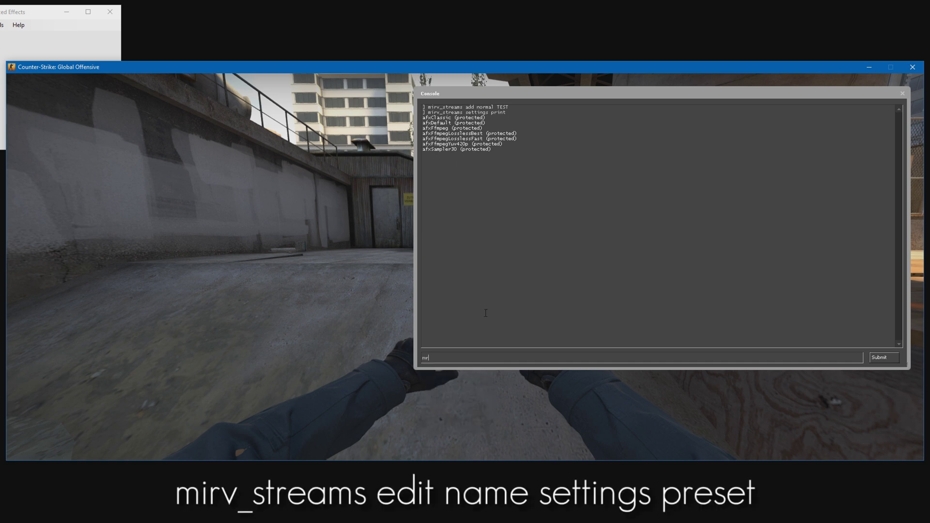
{"action": "type", "text": "rv_streams edit TEST settings"}
{"action": "left_click_drag", "start_coordinate": [423, 135], "coordinate": [485, 135]}
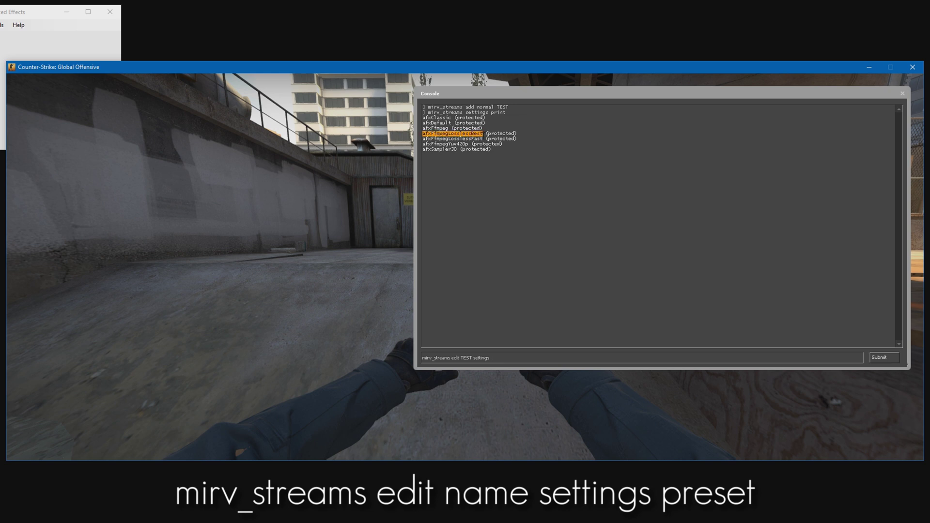
{"action": "left_click", "coordinate": [517, 357]}
{"action": "type", "text": "afxFfmpegLosslessBest"}
{"action": "key", "text": "Return"}
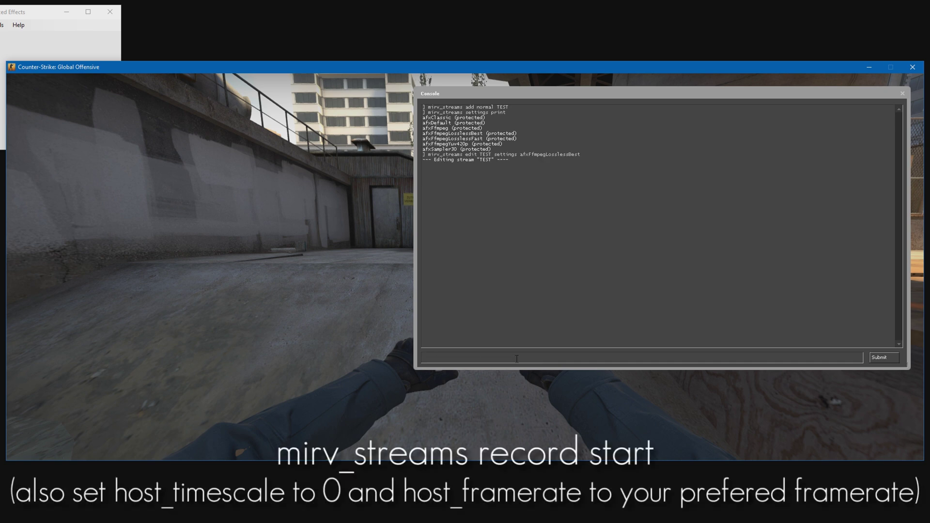
{"action": "type", "text": "mirv_streams record start"}
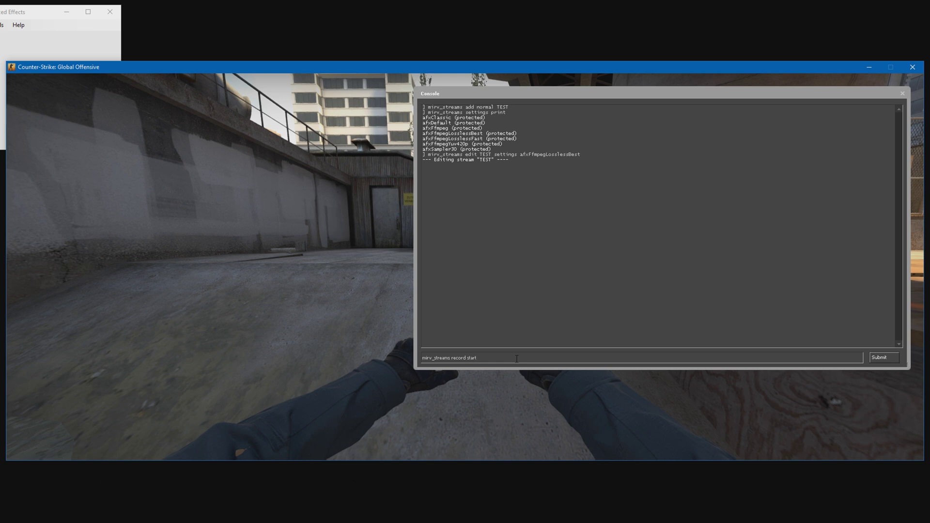
Discard the unsent record command and run 'mirv_streams remove TEST'.
{"action": "key", "text": "ctrl+a"}
{"action": "key", "text": "BackSpace"}
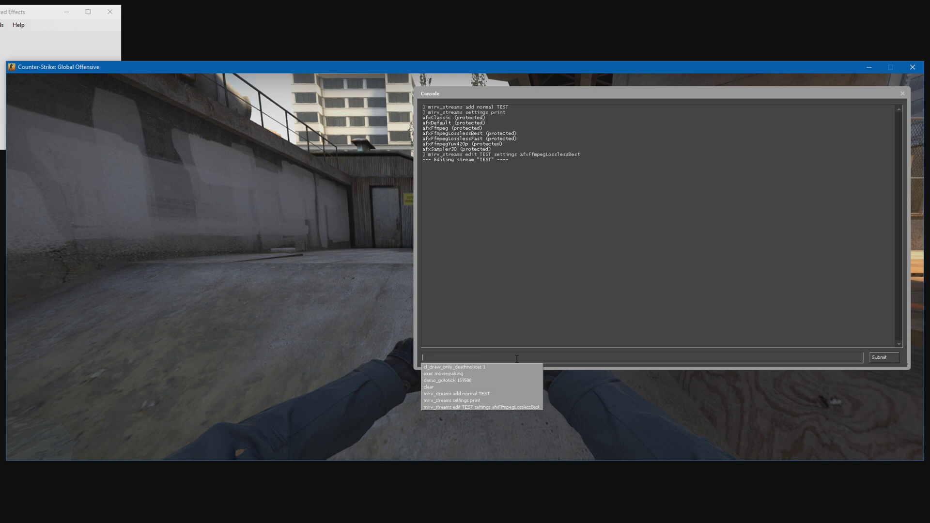
{"action": "type", "text": "mirv_s"}
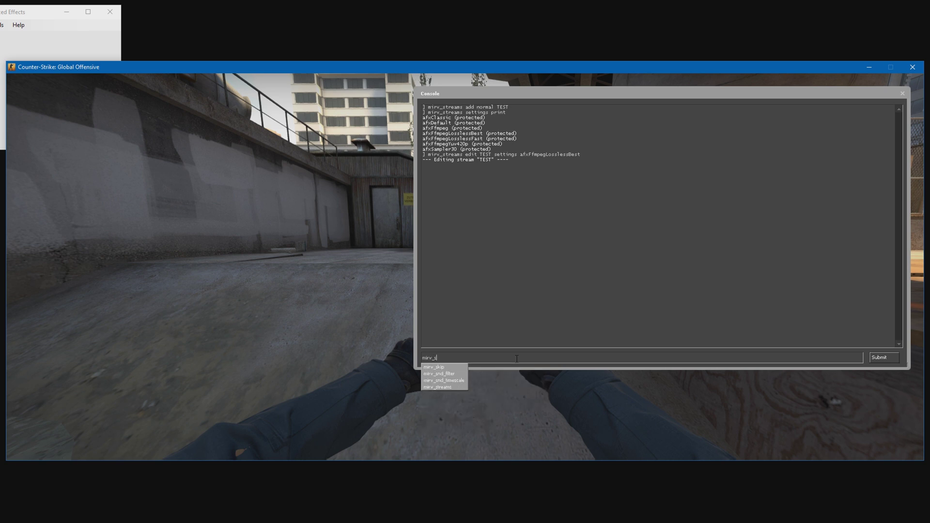
{"action": "type", "text": "treams remove TEST"}
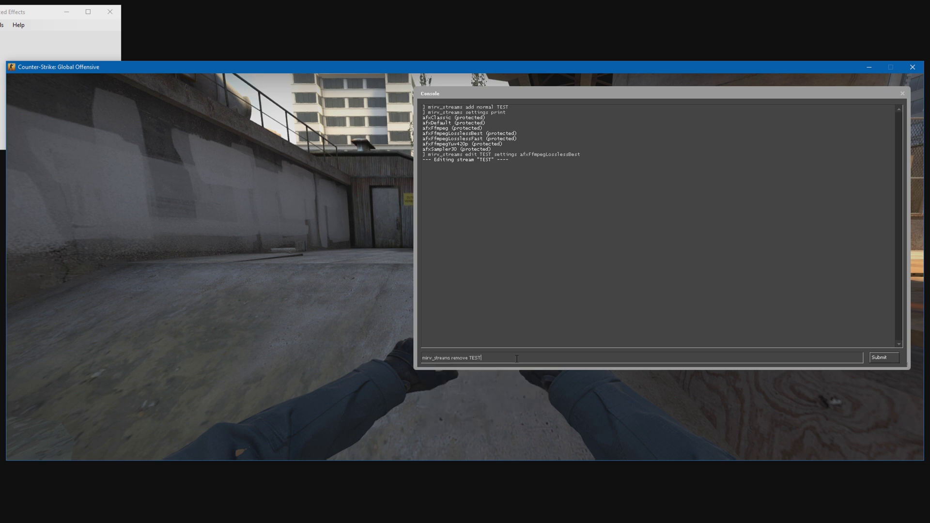
{"action": "key", "text": "Return"}
Clear the console and re-add a normal stream named TEST.
{"action": "type", "text": "clear"}
{"action": "key", "text": "Return"}
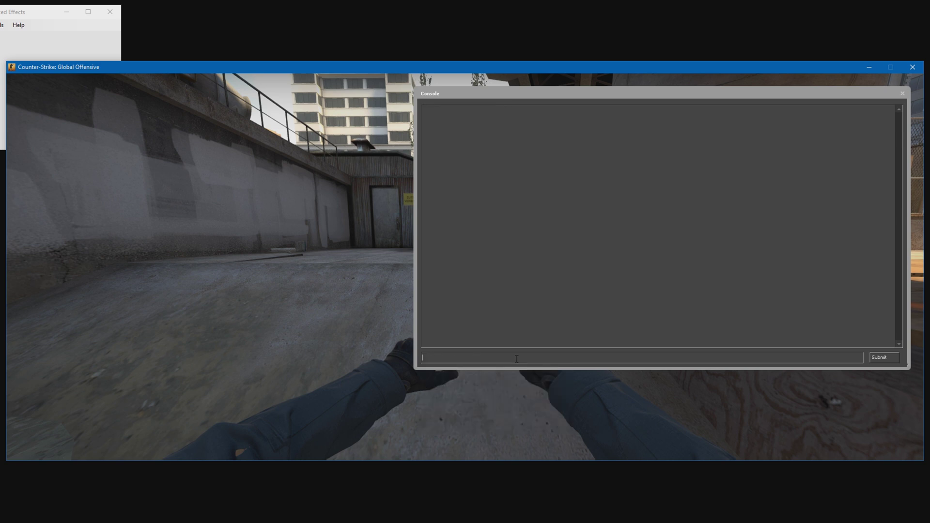
{"action": "type", "text": "mirv_streams add normal TEST"}
{"action": "key", "text": "Return"}
{"action": "type", "text": "mirv_st"}
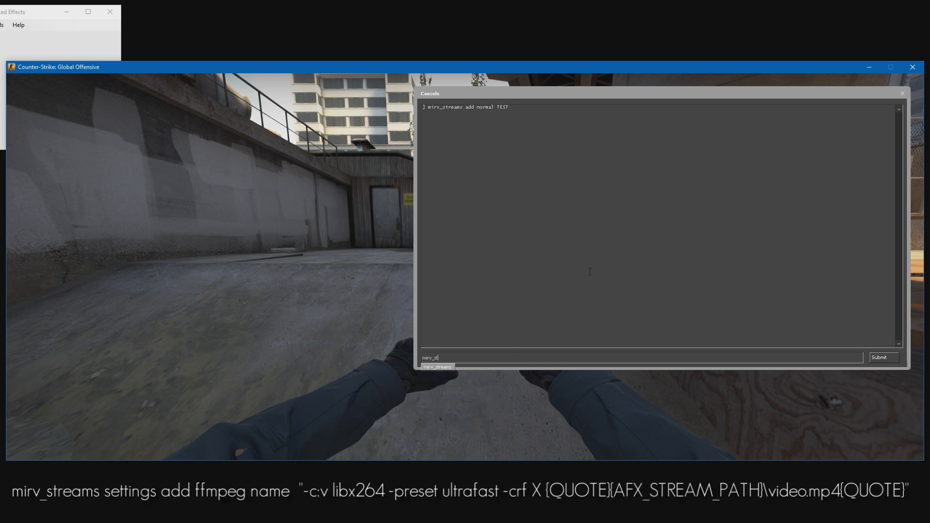
{"action": "type", "text": "reams settings add ffmpeg C"}
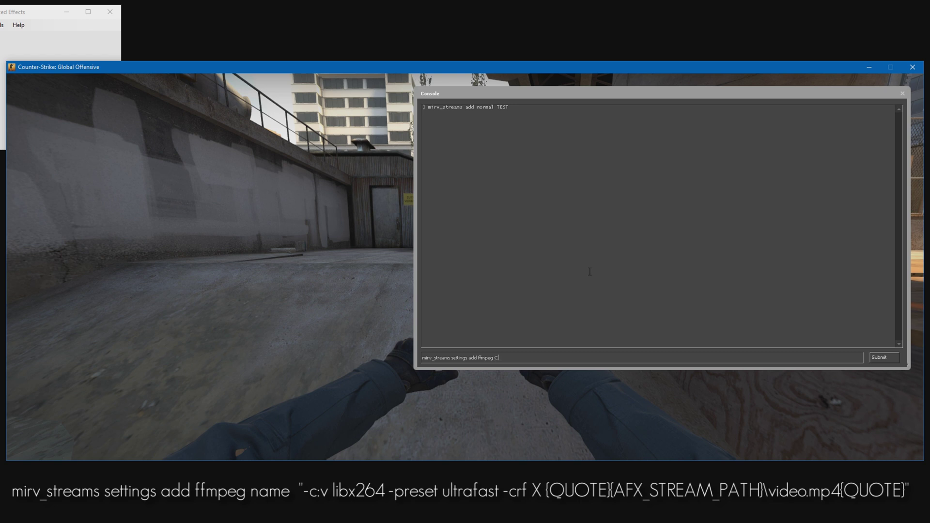
{"action": "type", "text": "USTOM \"-c:v libx264 -pr"}
Define CUSTOM as libx264, preset ultrafast, CRF 15, writing {AFX_STREAM_PATH}\video.mp4.
{"action": "type", "text": "eset ultrafast -crf"}
{"action": "type", "text": "15 {Q"}
{"action": "type", "text": "UOTE}{AFX_STREAM_PAT"}
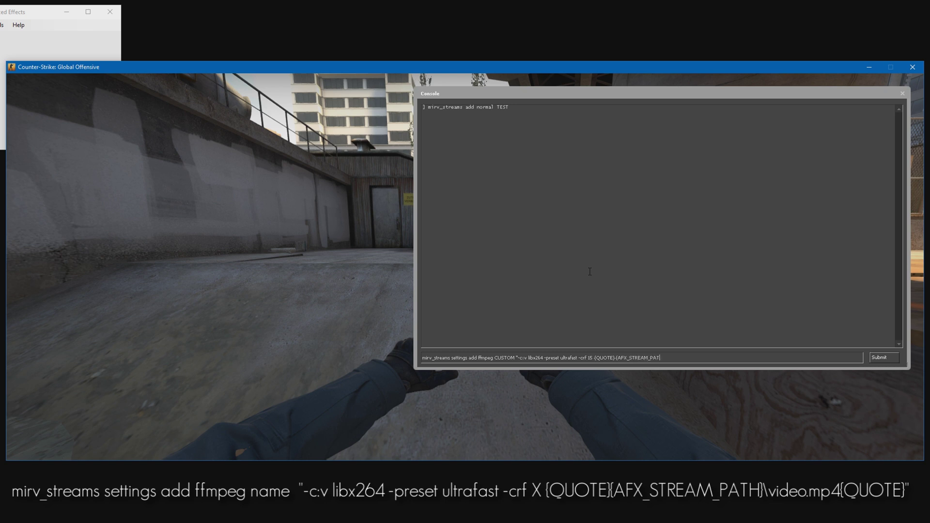
{"action": "type", "text": "H}\\video.mp4{QUOTE"}
{"action": "key", "text": "Return"}
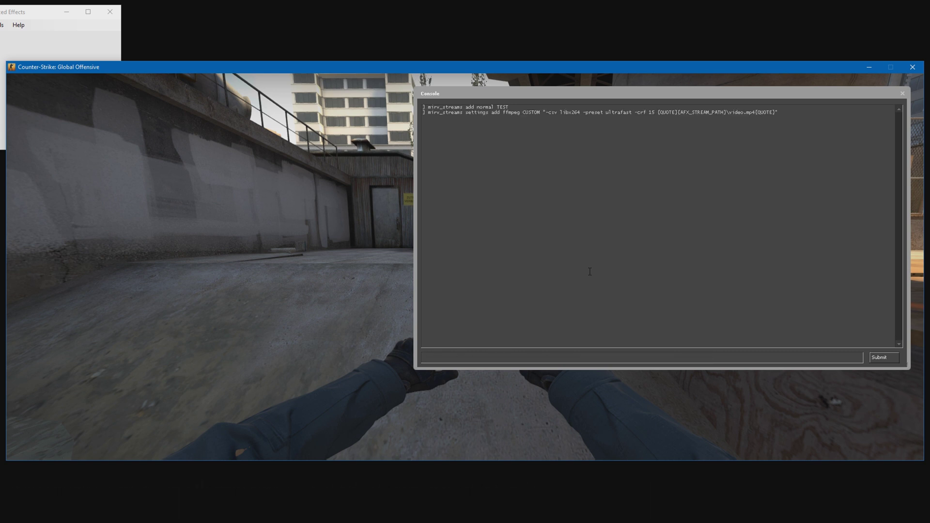
{"action": "type", "text": "mirv"}
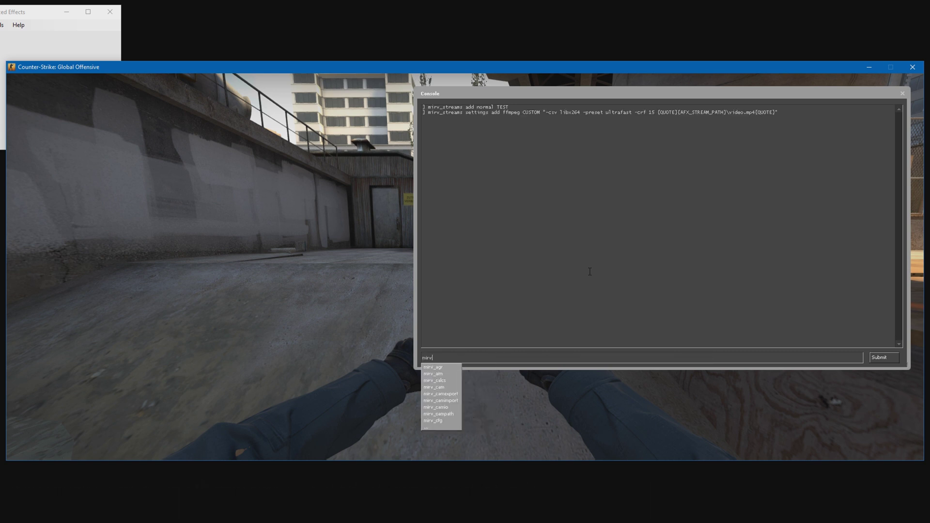
{"action": "type", "text": "_streams settings"}
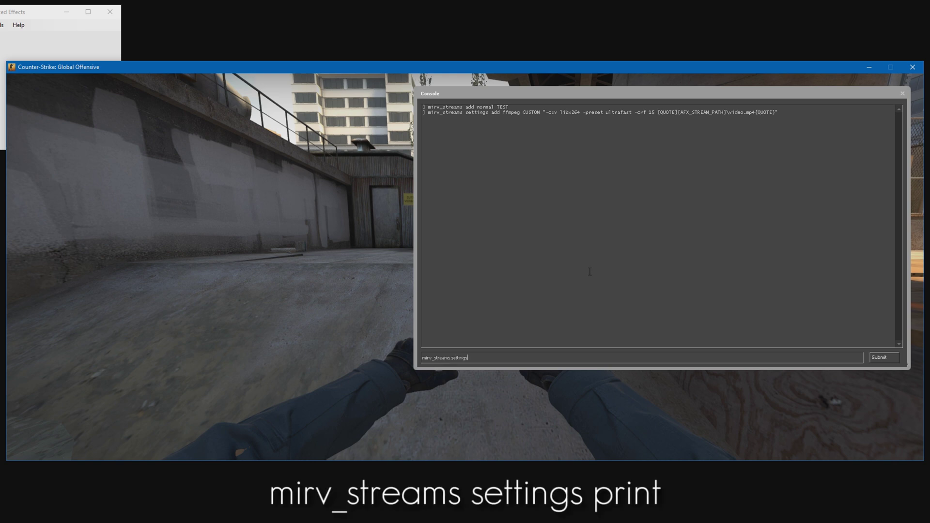
{"action": "type", "text": " print"}
Print the mirv_streams settings presets and highlight the CUSTOM entry next to the afx presets.
{"action": "key", "text": "Return"}
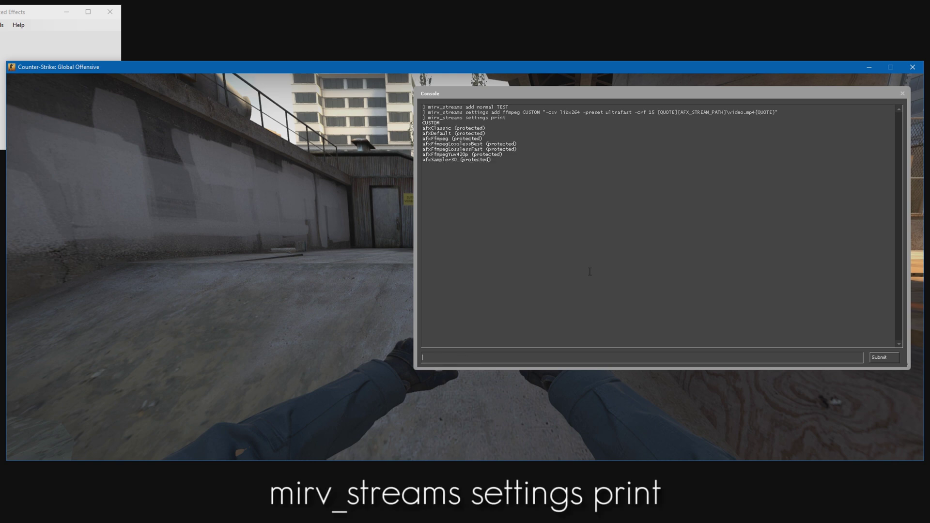
{"action": "left_click_drag", "start_coordinate": [441, 123], "coordinate": [419, 122]}
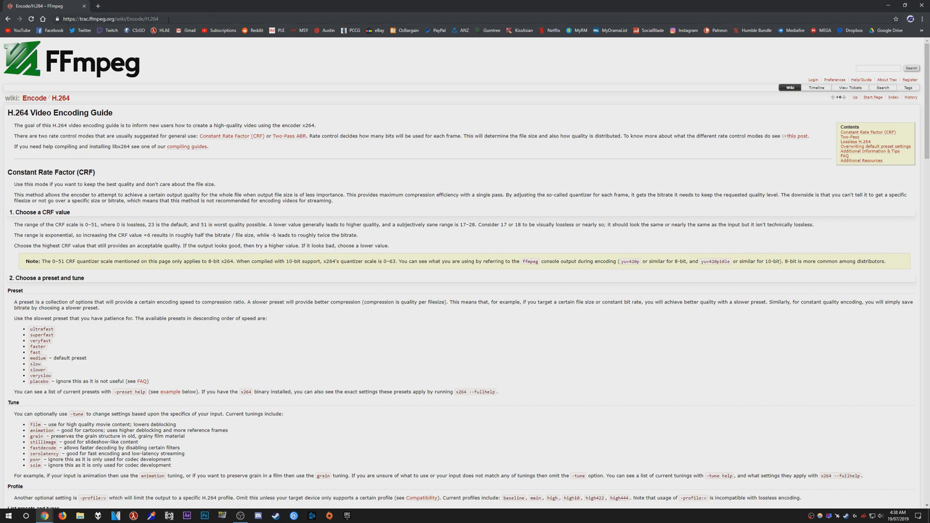
Skim down the FFmpeg H.264 guide's CRF, preset and compatibility sections, then scroll back to the top.
{"action": "left_click_drag", "start_coordinate": [927, 128], "coordinate": [929, 386]}
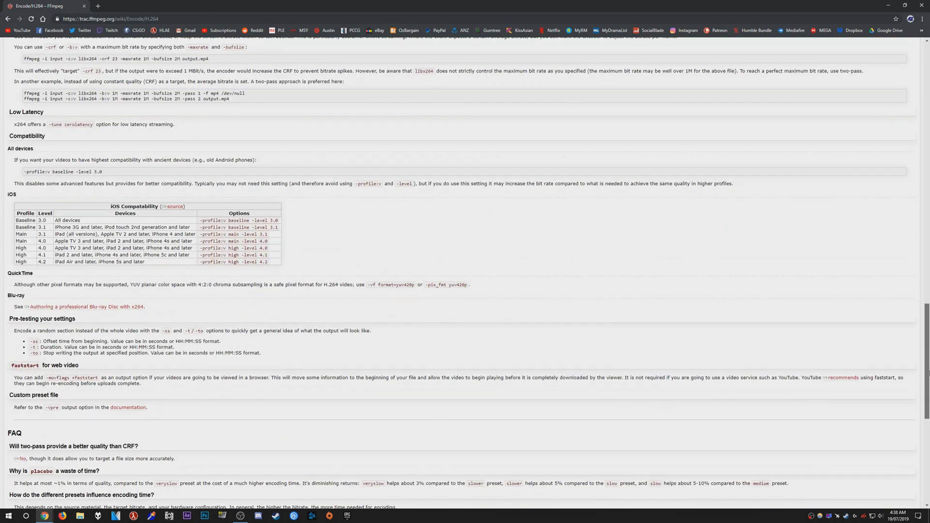
{"action": "scroll", "coordinate": [208, 202], "scroll_direction": "up", "scroll_amount": 6}
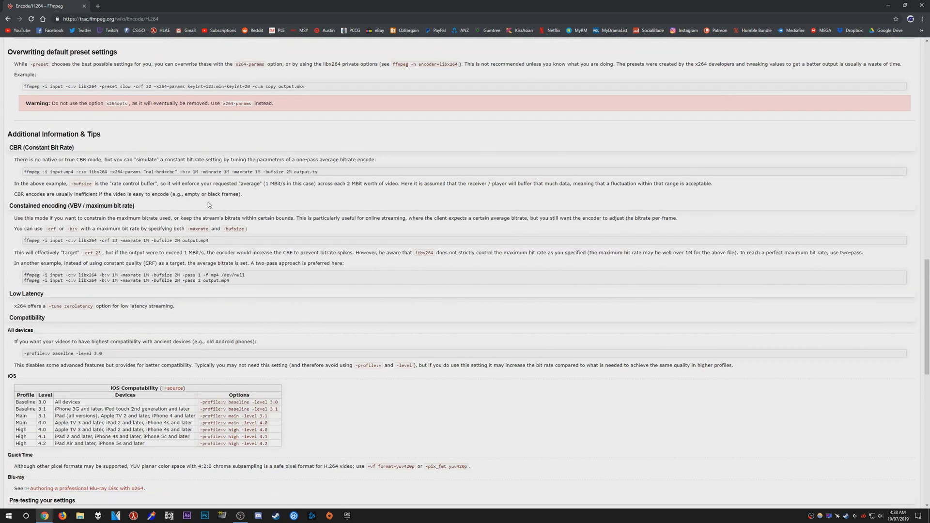
{"action": "scroll", "coordinate": [208, 204], "scroll_direction": "up", "scroll_amount": 15}
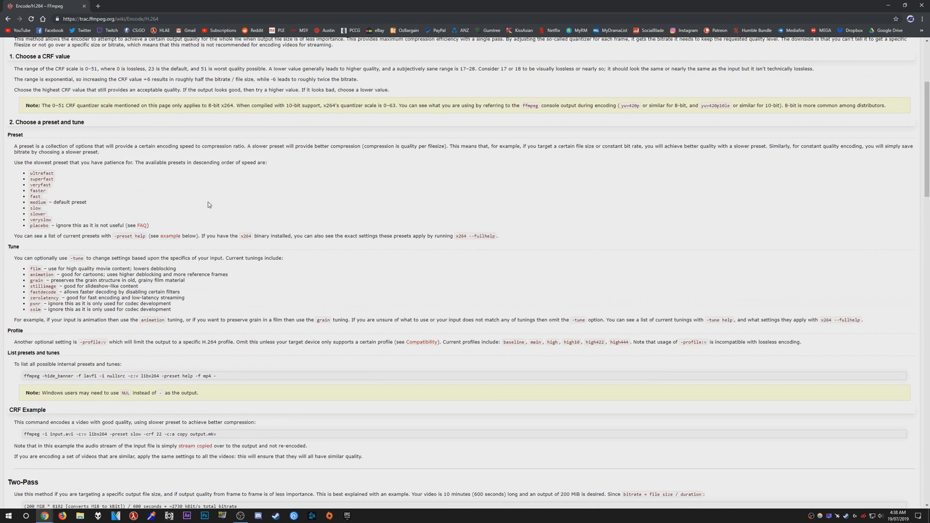
{"action": "scroll", "coordinate": [208, 205], "scroll_direction": "up", "scroll_amount": 1}
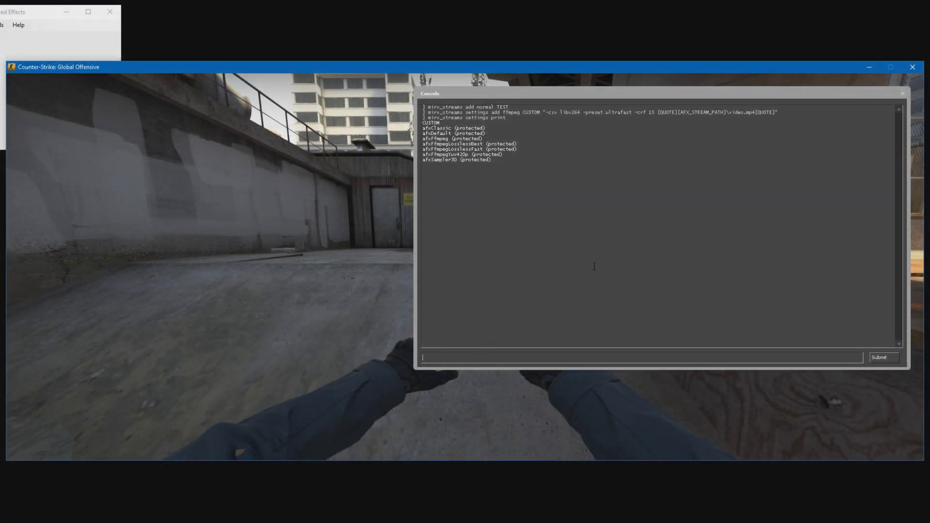
Assign the CUSTOM settings to the TEST stream and set host_framerate to 150.
{"action": "type", "text": "mirv_streams "}
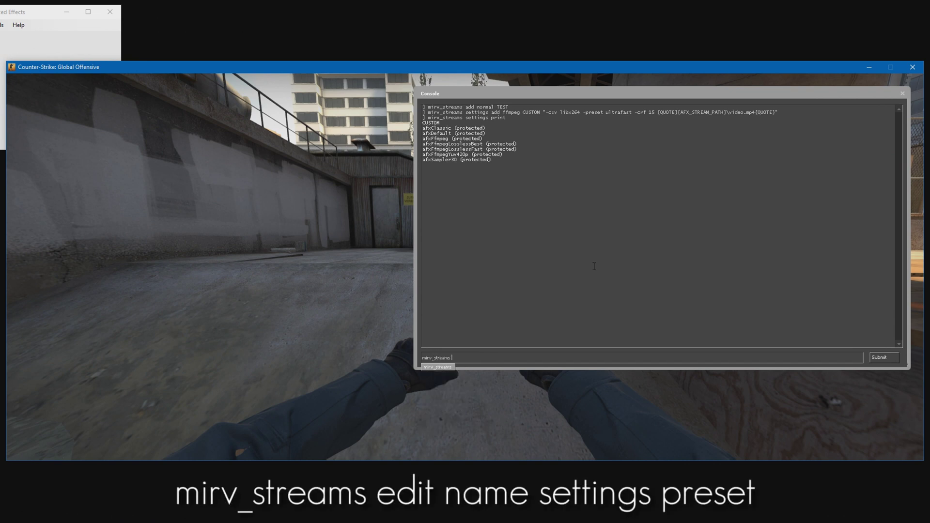
{"action": "type", "text": "edit TEST settings CUSTOM"}
{"action": "key", "text": "Return"}
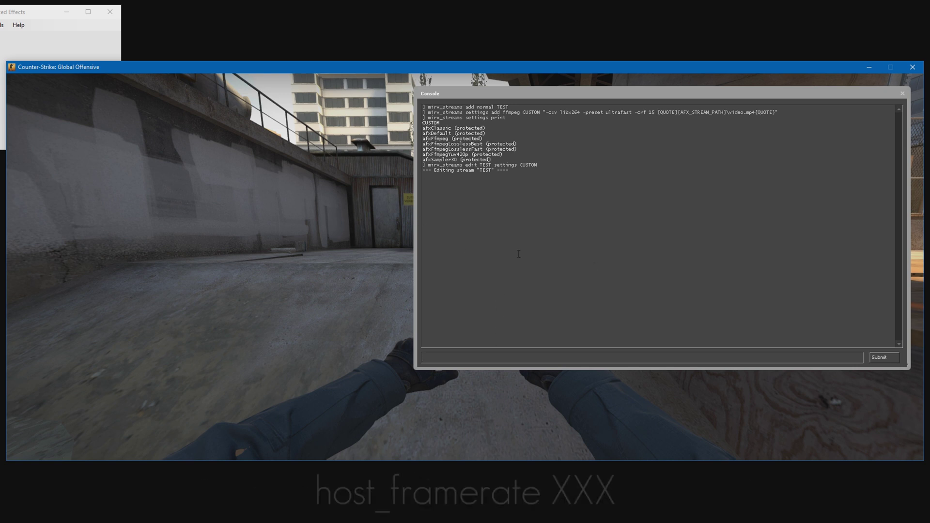
{"action": "type", "text": "host_framerate"}
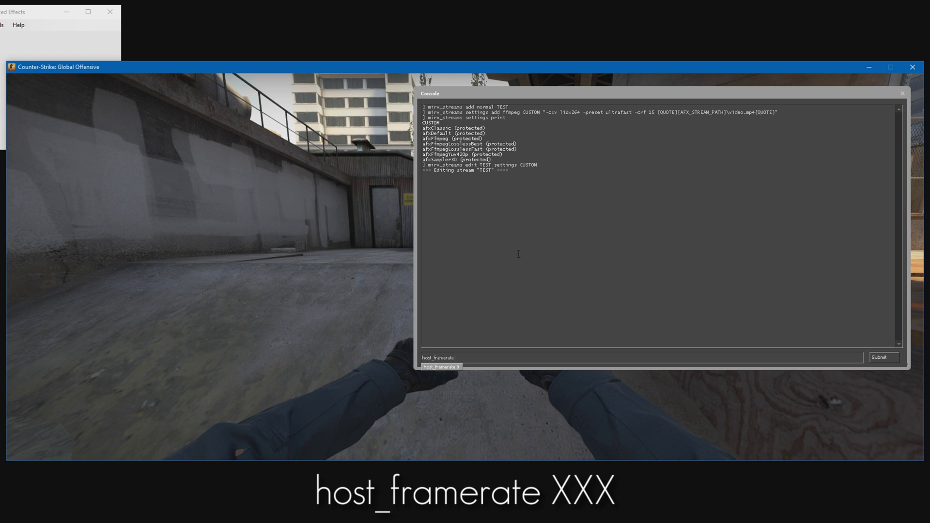
{"action": "type", "text": " 150"}
{"action": "key", "text": "Return"}
Set host_timescale to 0 and start recording with mirv_streams record start.
{"action": "type", "text": "h"}
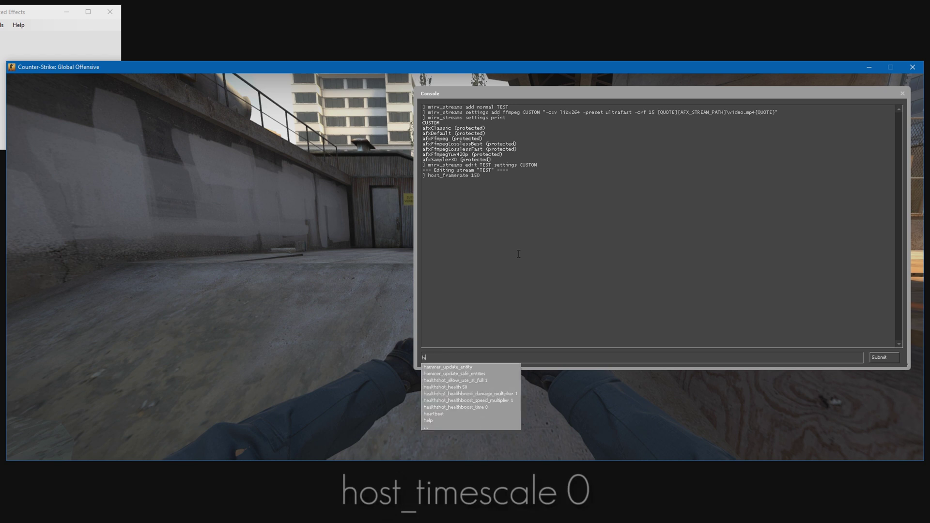
{"action": "type", "text": "ost_timescale 0"}
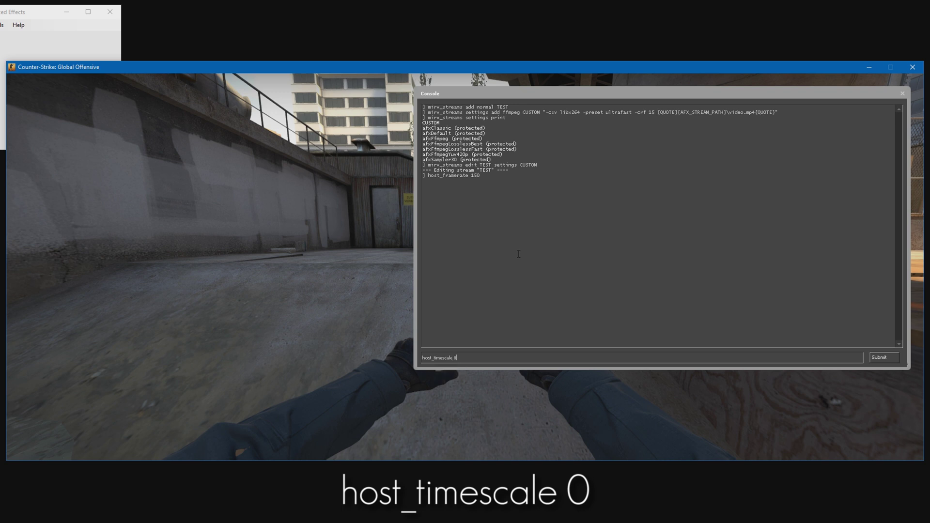
{"action": "key", "text": "Return"}
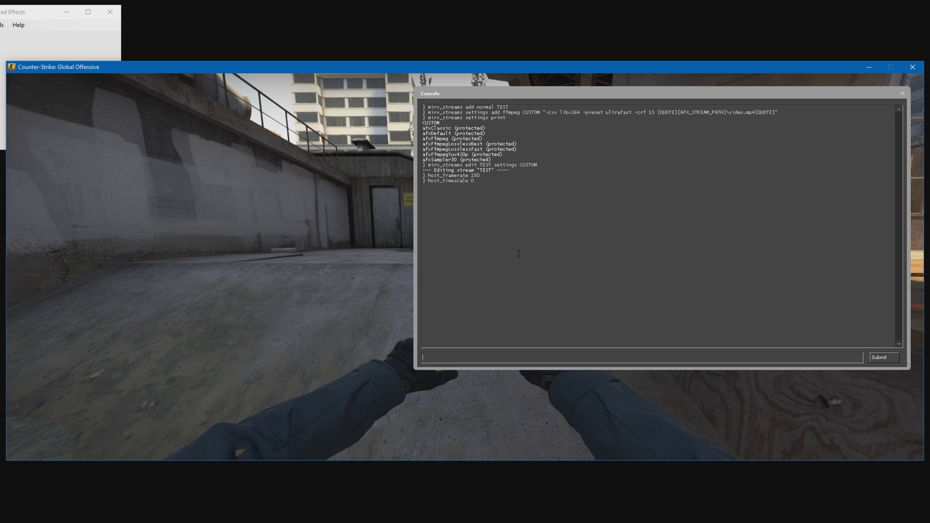
{"action": "type", "text": "mirv_streams record"}
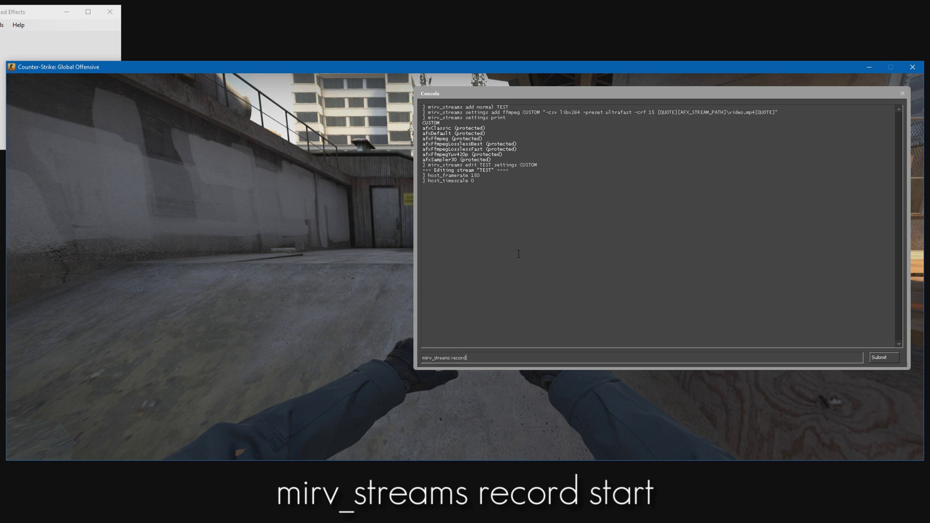
{"action": "type", "text": " star"}
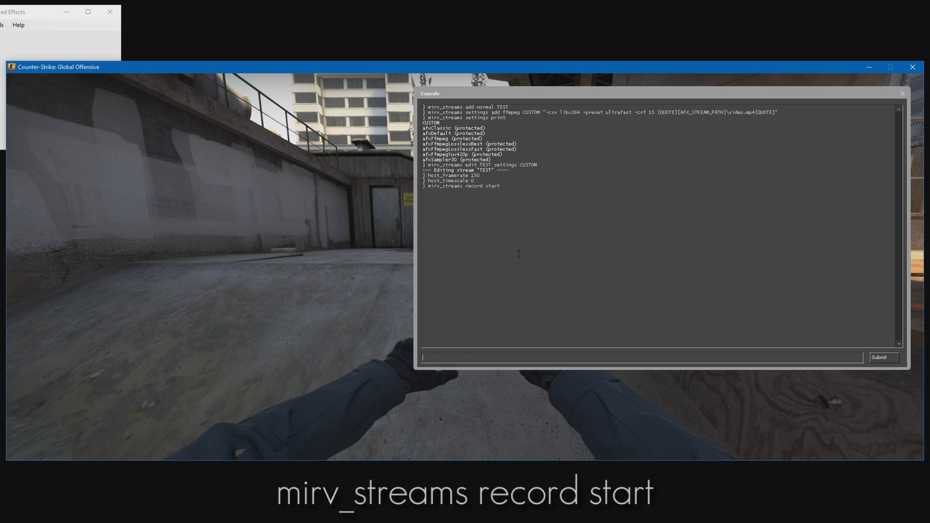
{"action": "key", "text": "Return"}
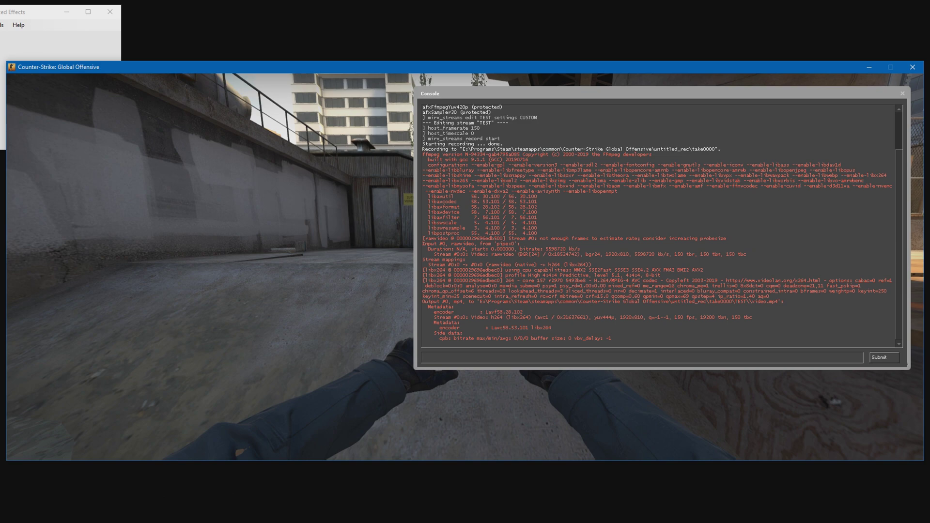
Let the demo play while recording, then reopen the console to end the recording.
{"action": "key", "text": "grave"}
{"action": "key", "text": "1"}
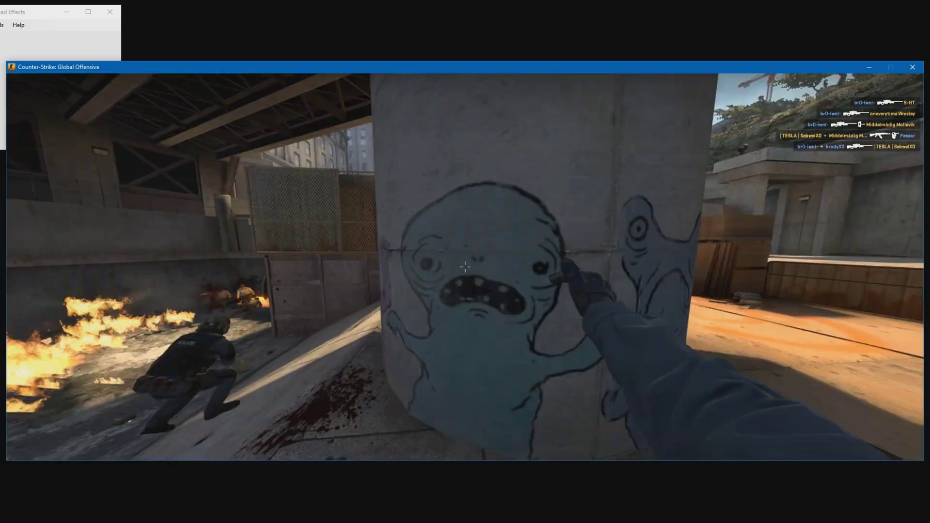
{"action": "key", "text": "grave"}
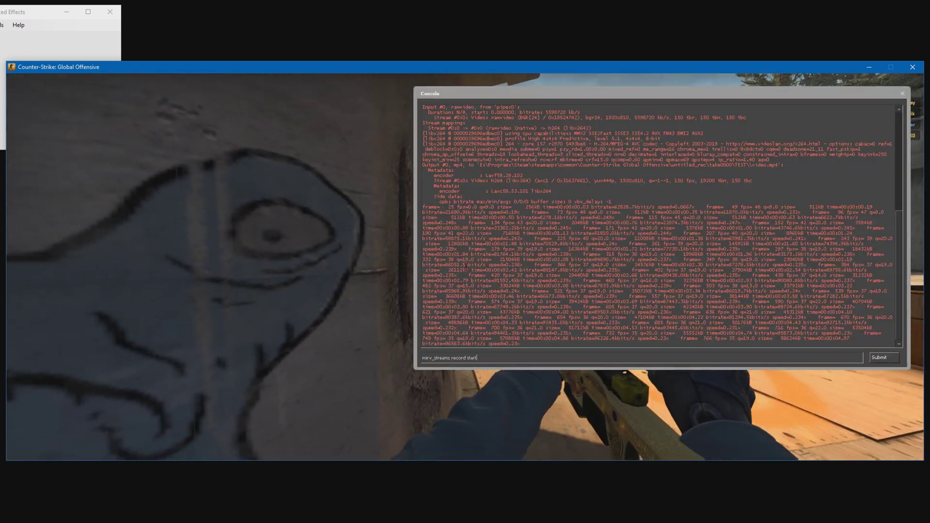
{"action": "key", "text": "BackSpace"}
{"action": "key", "text": "BackSpace"}
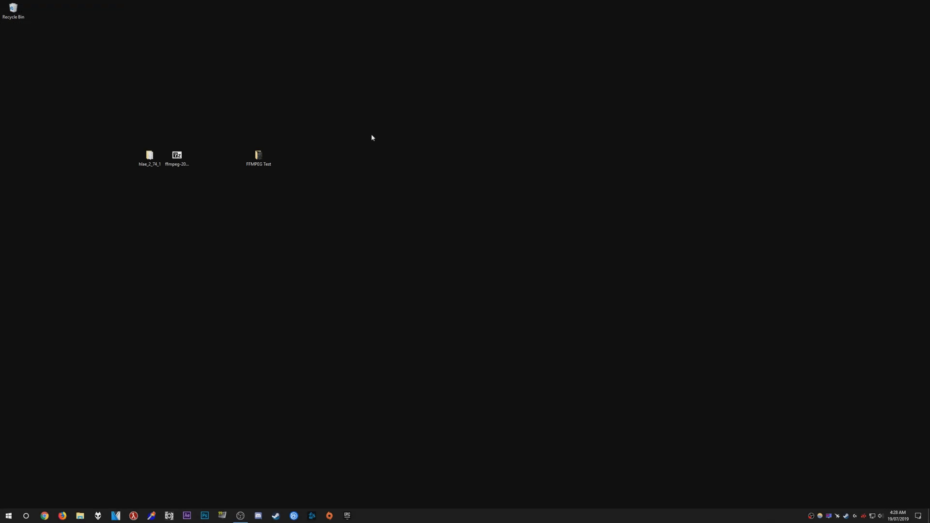
Browse to steamapps > common > Counter-Strike Global Offensive > untitled_rec > take0000 > TEST and play video.mp4.
{"action": "left_click", "coordinate": [79, 515]}
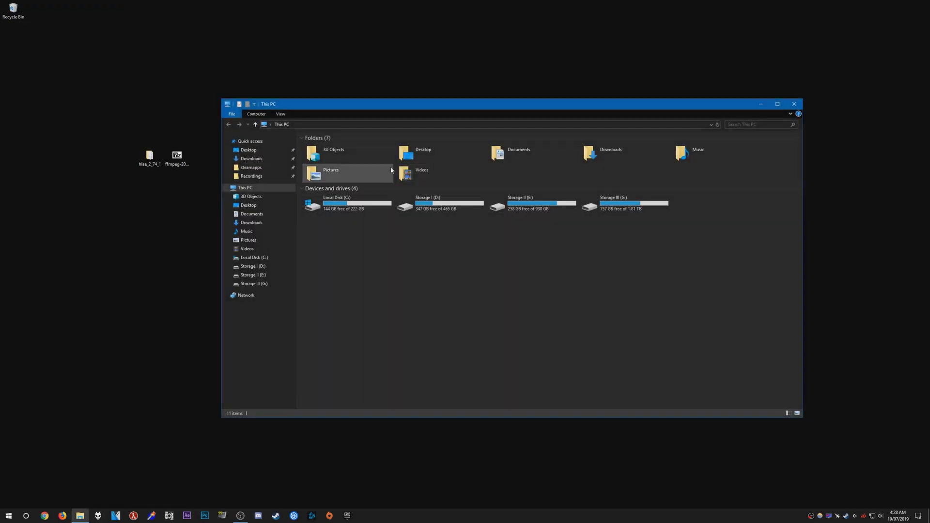
{"action": "left_click", "coordinate": [277, 170]}
{"action": "double_click", "coordinate": [322, 146]}
{"action": "double_click", "coordinate": [348, 162]}
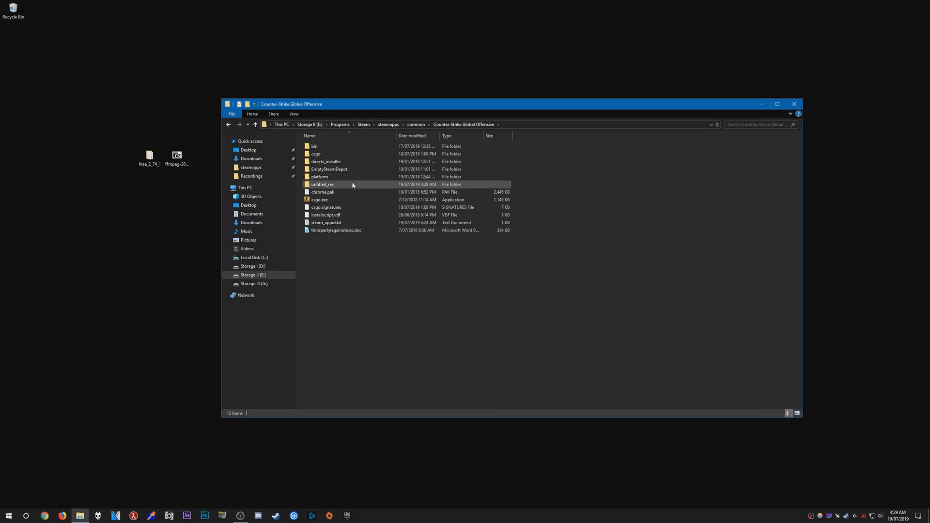
{"action": "left_click", "coordinate": [326, 185]}
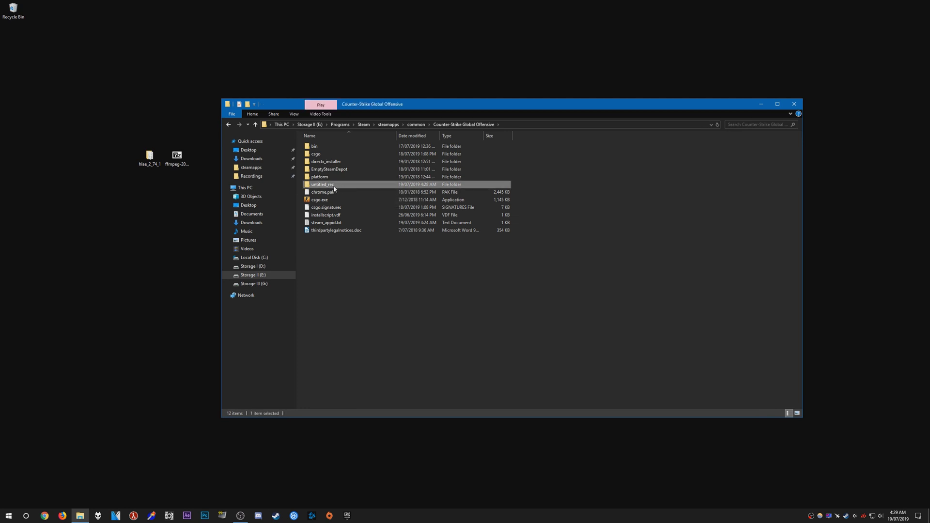
{"action": "double_click", "coordinate": [334, 186]}
{"action": "double_click", "coordinate": [322, 170]}
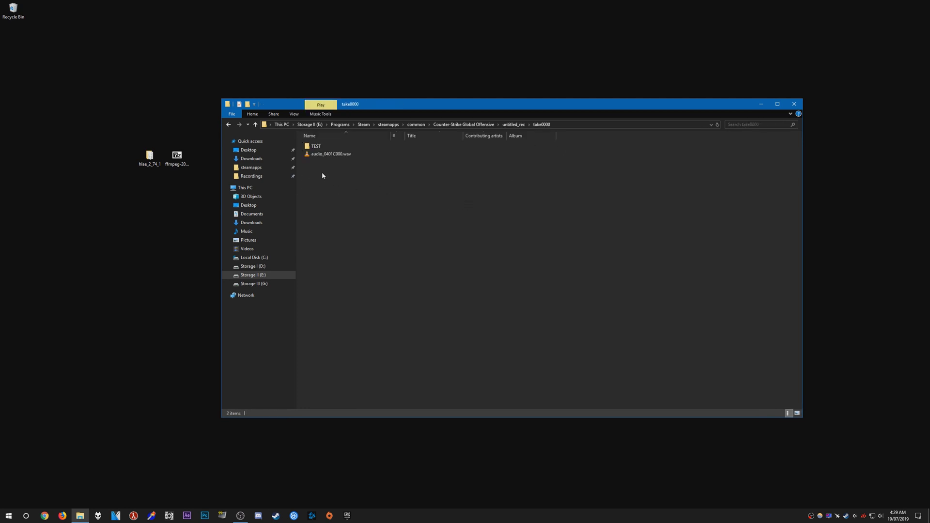
{"action": "double_click", "coordinate": [317, 146]}
{"action": "left_click", "coordinate": [321, 144]}
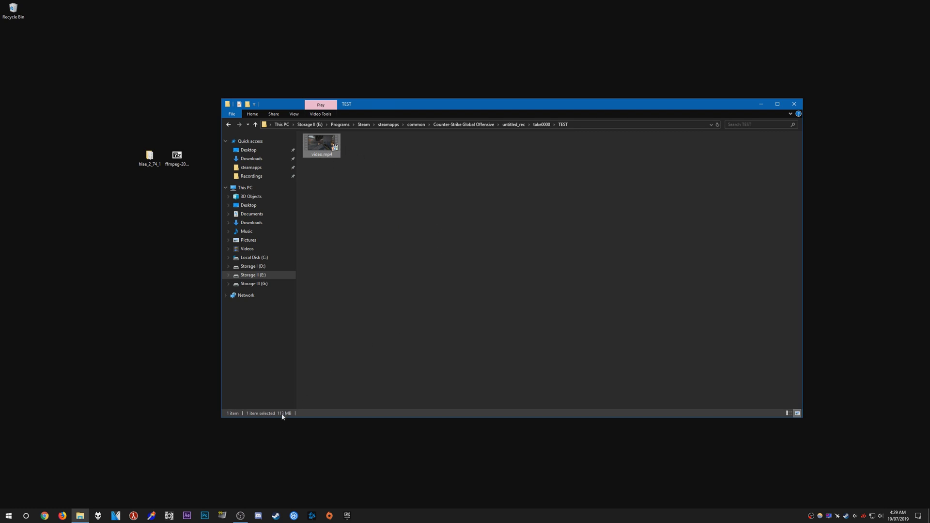
{"action": "double_click", "coordinate": [333, 148]}
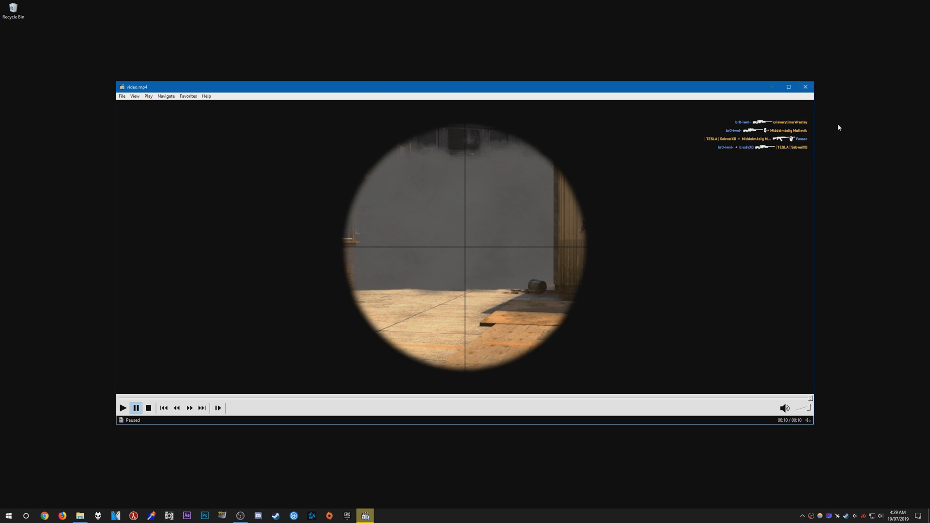
Close Media Player Classic and open the desktop's FFMPEG Test folder.
{"action": "left_click", "coordinate": [812, 90]}
{"action": "double_click", "coordinate": [322, 145]}
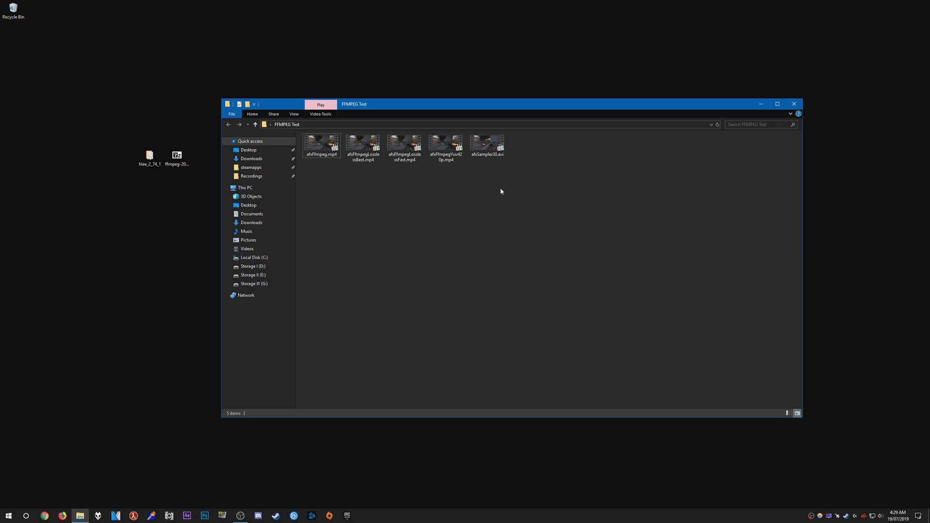
Play the afxFfmpeg.mp4 and afxSampler30.avi comparison clips from the FFMPEG Test folder.
{"action": "double_click", "coordinate": [322, 146]}
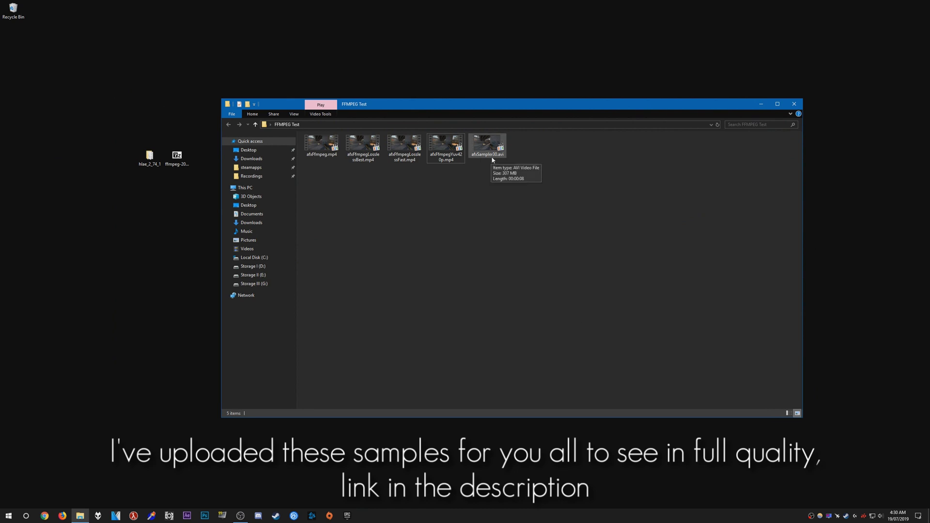
{"action": "double_click", "coordinate": [491, 159]}
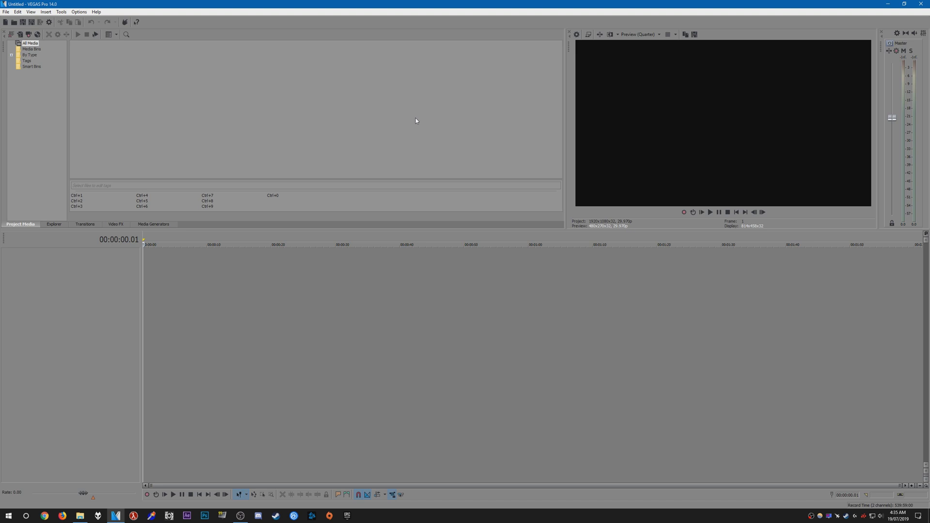
Add afxFfmpeg.mp4 to the timeline, keep the project's own video settings, and preview a frame.
{"action": "left_click", "coordinate": [80, 515]}
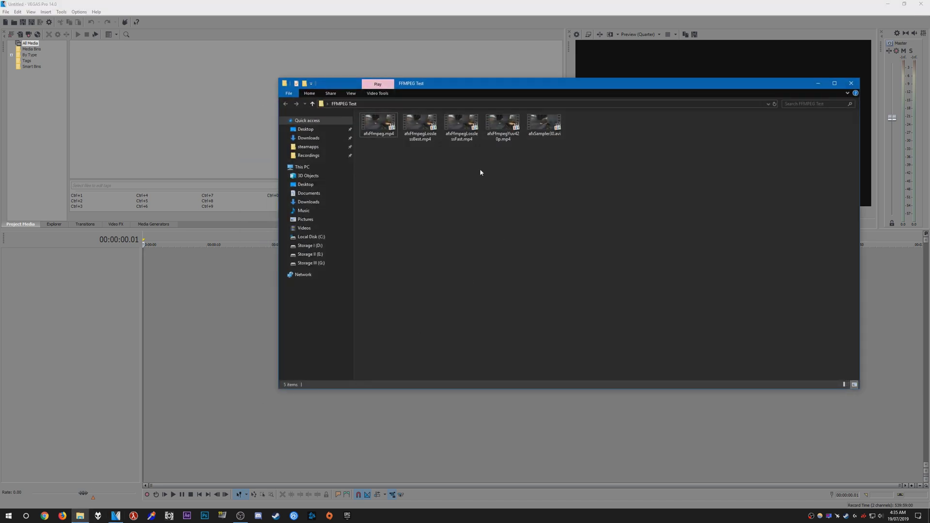
{"action": "left_click", "coordinate": [374, 137]}
{"action": "left_click_drag", "start_coordinate": [376, 142], "coordinate": [485, 194]}
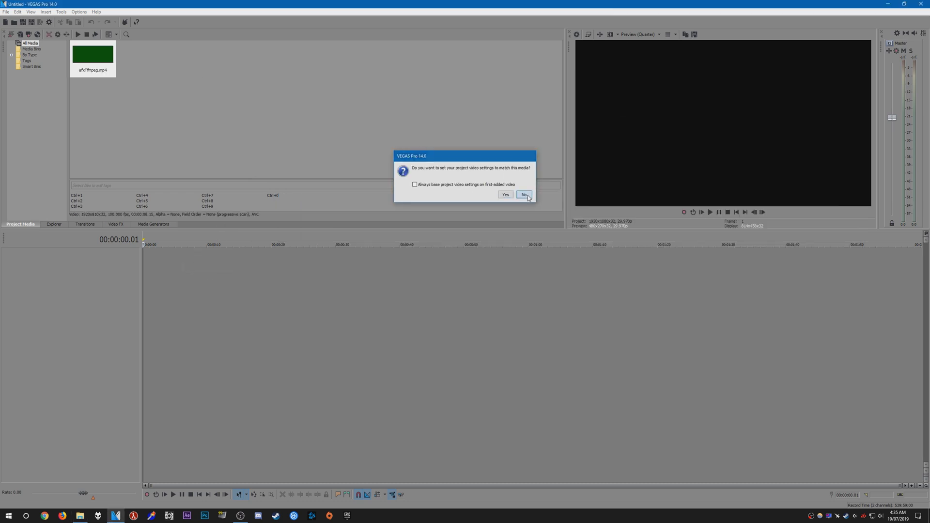
{"action": "left_click", "coordinate": [524, 194]}
{"action": "left_click", "coordinate": [204, 262]}
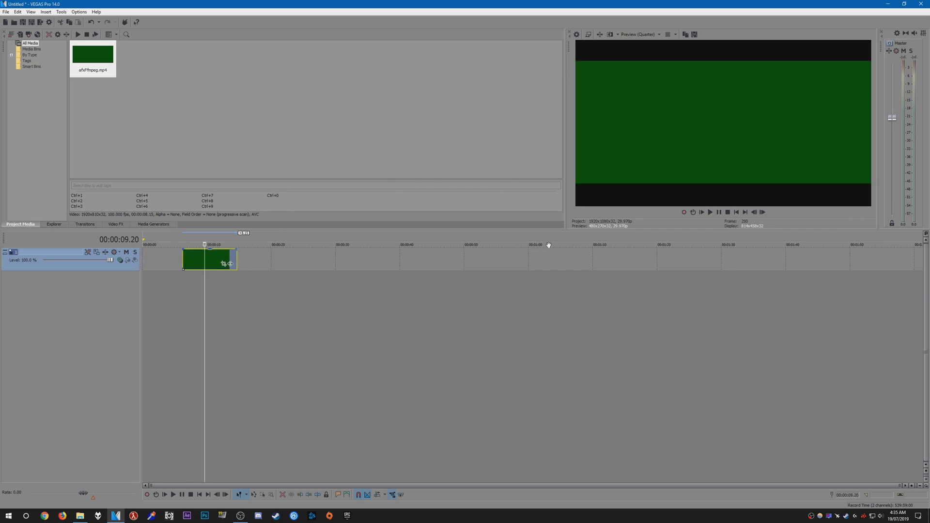
Place afxFfmpegLosslessBest.mp4 after the first clip and preview a frame of it.
{"action": "left_click", "coordinate": [79, 518]}
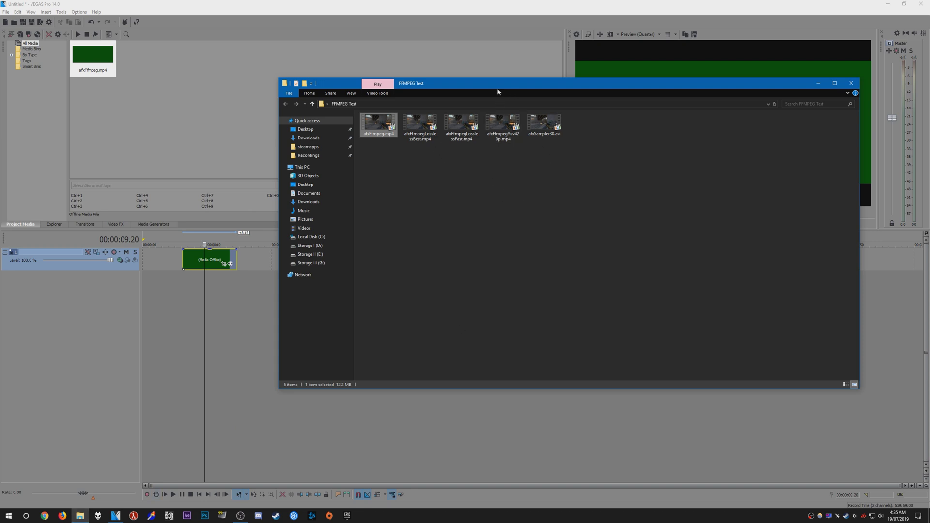
{"action": "left_click_drag", "start_coordinate": [498, 92], "coordinate": [541, 153]}
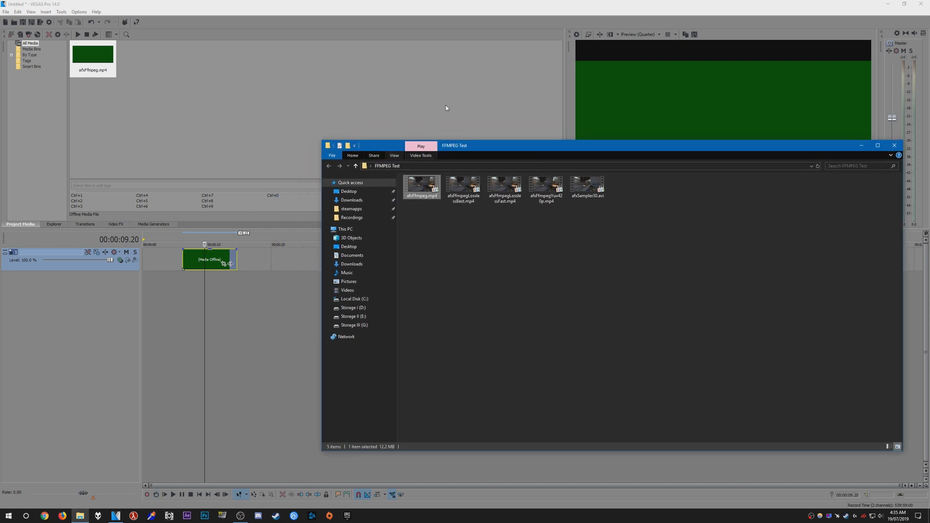
{"action": "left_click_drag", "start_coordinate": [463, 186], "coordinate": [273, 268]}
{"action": "left_click_drag", "start_coordinate": [633, 146], "coordinate": [651, 153]}
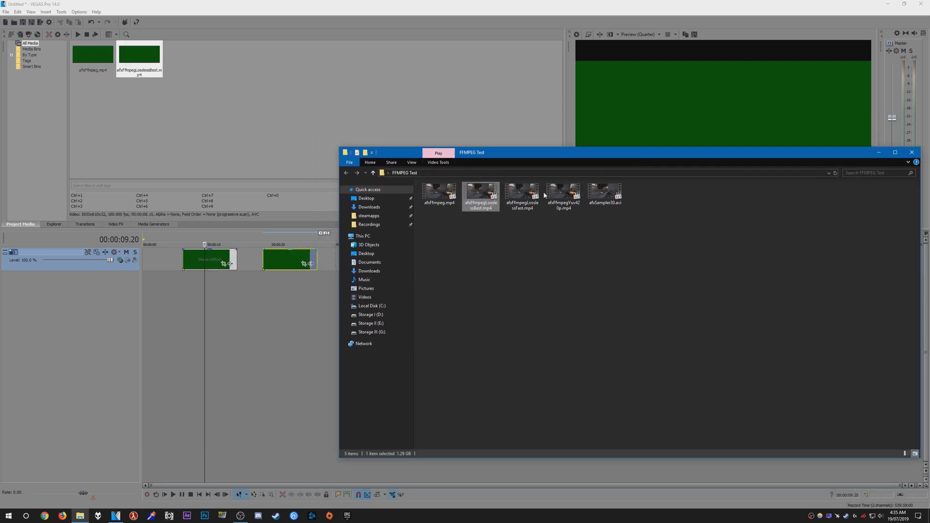
{"action": "left_click", "coordinate": [297, 286]}
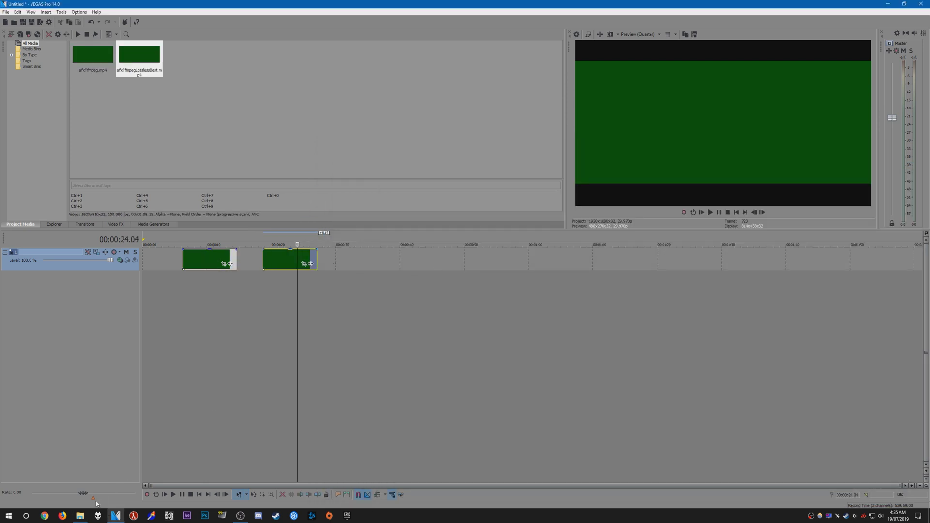
Bring afxFfmpegLosslessFast.mp4 and afxFfmpegYuv420p.mp4 onto the timeline.
{"action": "left_click", "coordinate": [80, 515]}
{"action": "left_click_drag", "start_coordinate": [522, 194], "coordinate": [333, 268]}
{"action": "key", "text": "alt+Tab"}
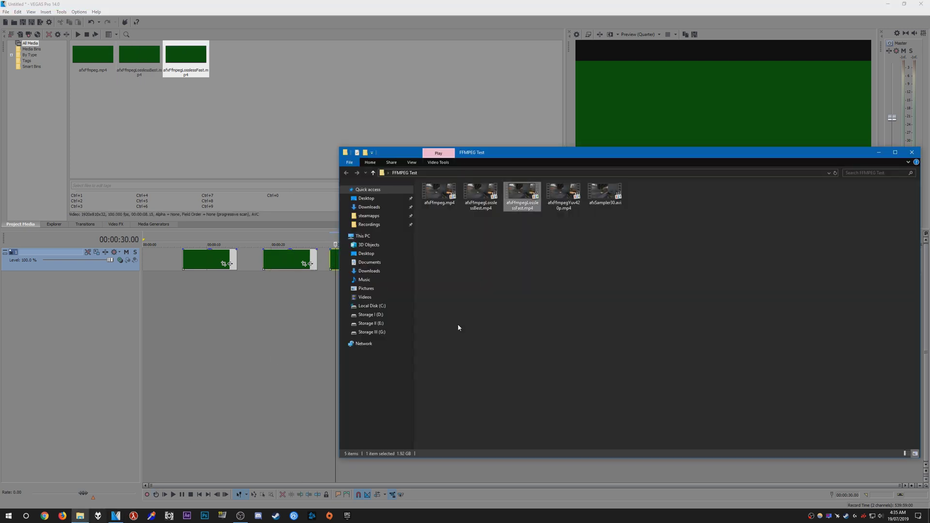
{"action": "left_click_drag", "start_coordinate": [563, 193], "coordinate": [316, 306]}
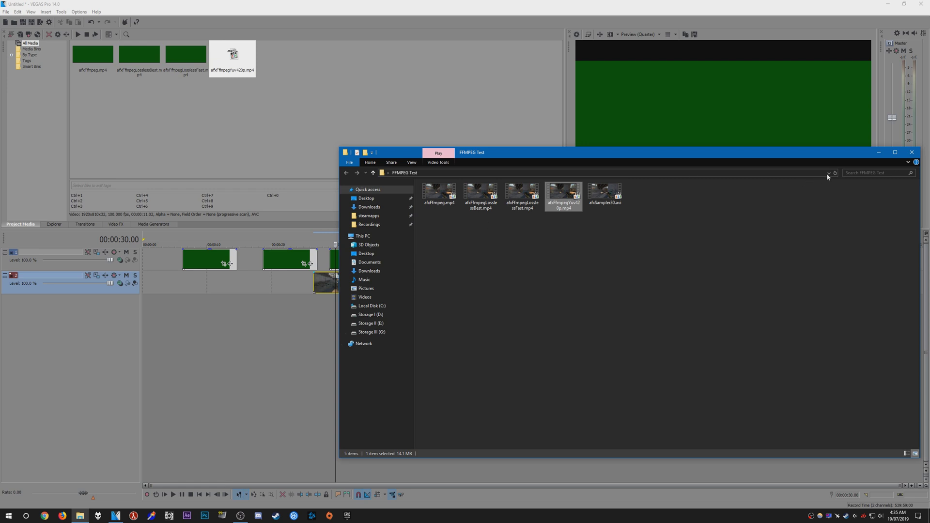
Move the Yuv420p clip onto track 1 and scrub through it to check the gameplay.
{"action": "left_click", "coordinate": [878, 152]}
{"action": "left_click_drag", "start_coordinate": [344, 283], "coordinate": [468, 262]}
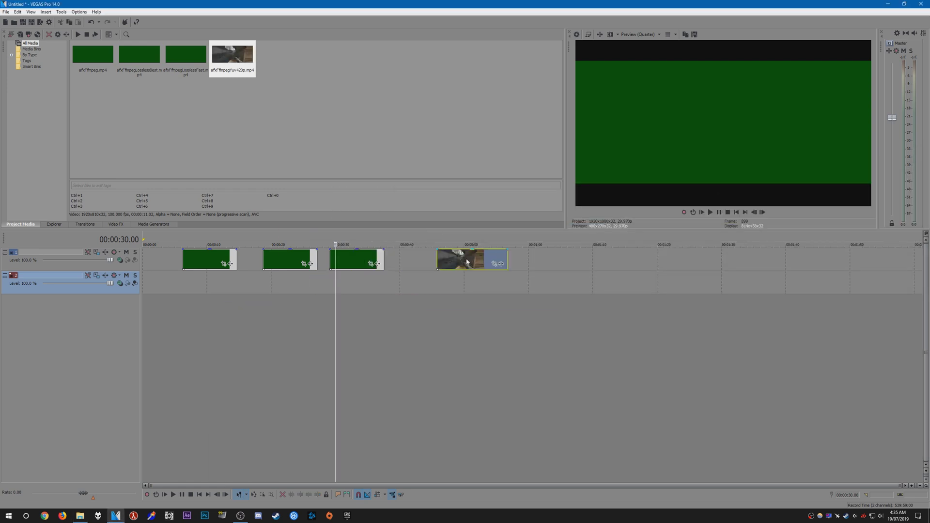
{"action": "left_click", "coordinate": [467, 262]}
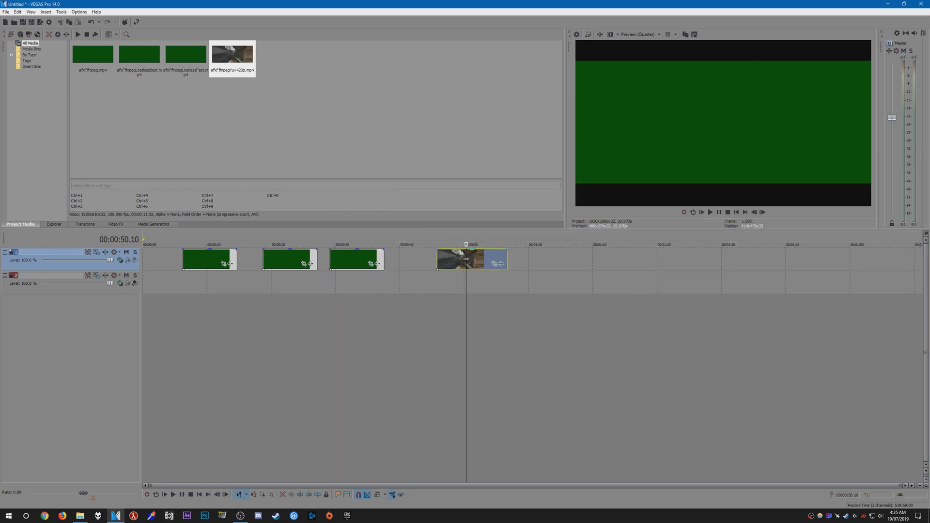
{"action": "left_click", "coordinate": [495, 261]}
Add afxSampler30.avi to the timeline and scrub through its frames.
{"action": "key", "text": "alt+Tab"}
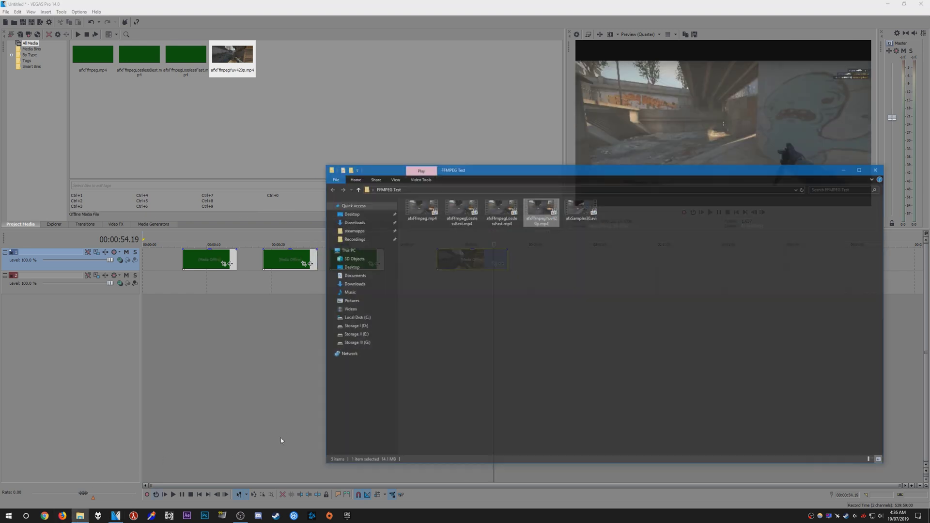
{"action": "left_click", "coordinate": [604, 196]}
{"action": "left_click_drag", "start_coordinate": [617, 156], "coordinate": [405, 182]}
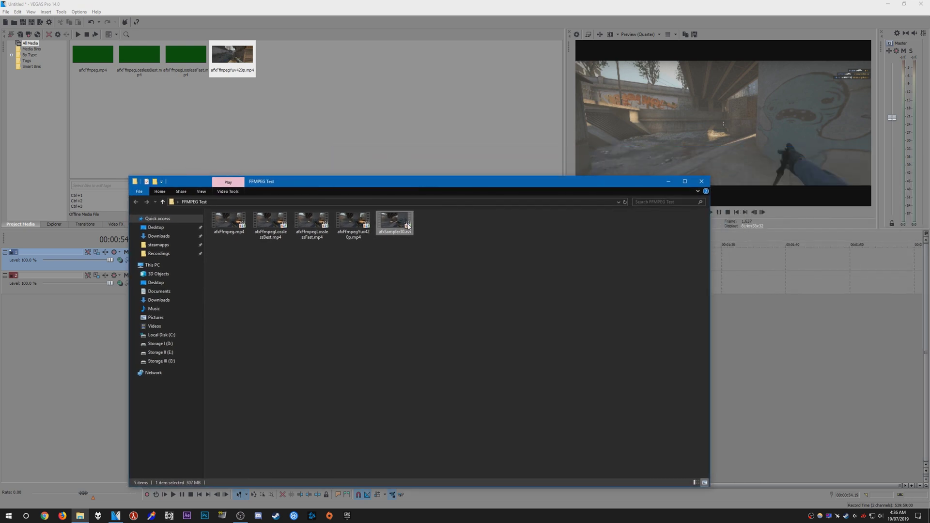
{"action": "left_click_drag", "start_coordinate": [391, 219], "coordinate": [556, 261]}
{"action": "left_click", "coordinate": [553, 265]}
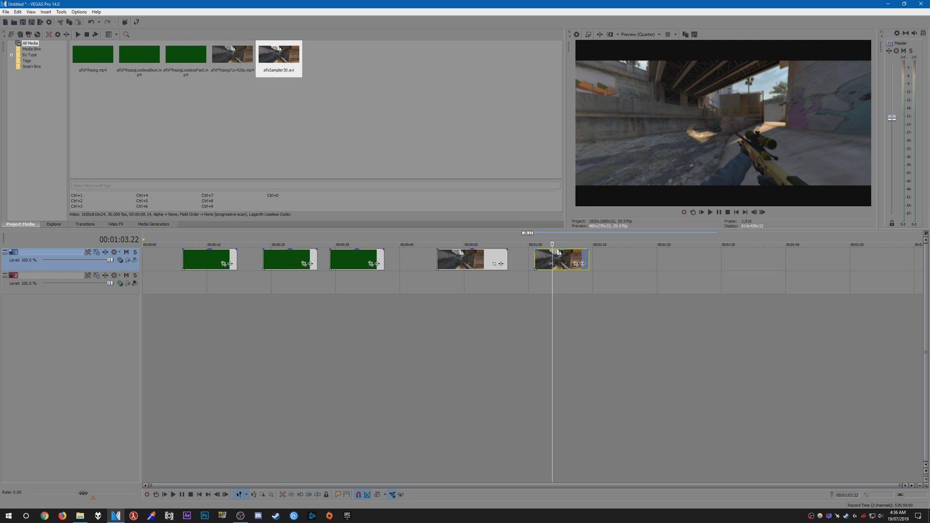
{"action": "left_click", "coordinate": [565, 261]}
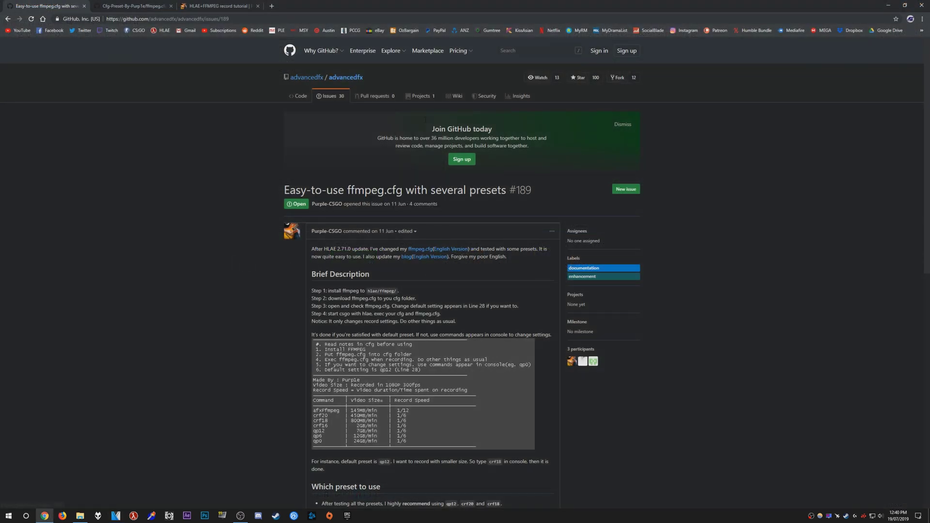
Scroll the ffmpeg.cfg presets issue, then read through the HLAE+FFMPEG record tutorial.
{"action": "scroll", "coordinate": [704, 266], "scroll_direction": "down", "scroll_amount": 3}
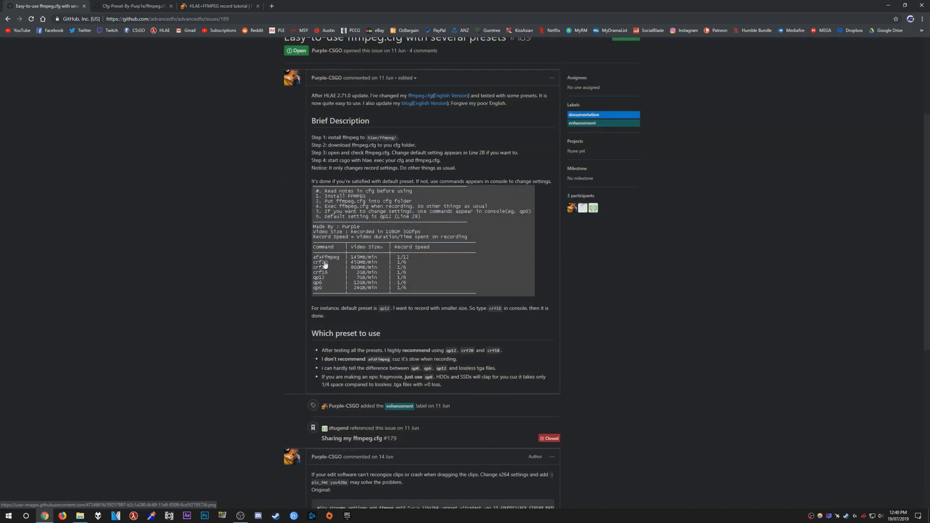
{"action": "left_click", "coordinate": [226, 5]}
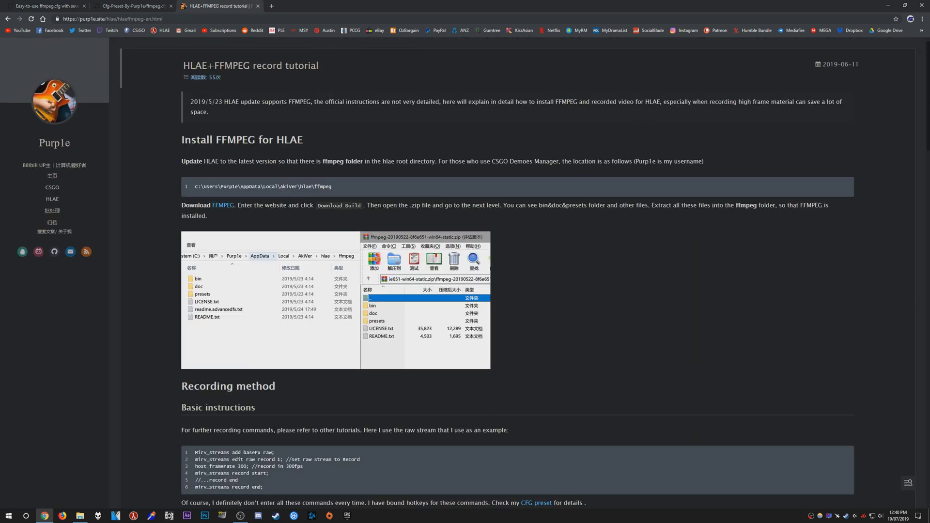
{"action": "scroll", "coordinate": [518, 271], "scroll_direction": "down", "scroll_amount": 12}
{"action": "scroll", "coordinate": [517, 272], "scroll_direction": "down", "scroll_amount": 15}
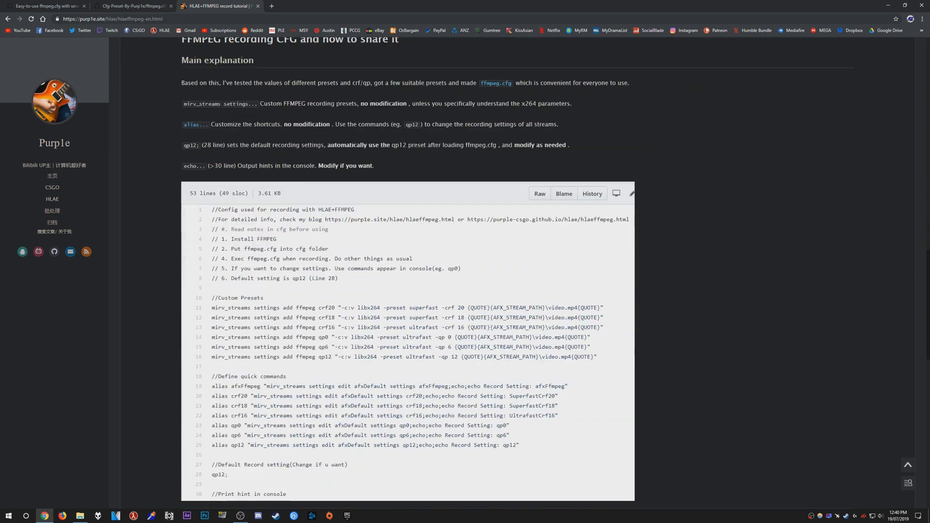
{"action": "scroll", "coordinate": [518, 271], "scroll_direction": "up", "scroll_amount": 20}
{"action": "scroll", "coordinate": [419, 95], "scroll_direction": "up", "scroll_amount": 1}
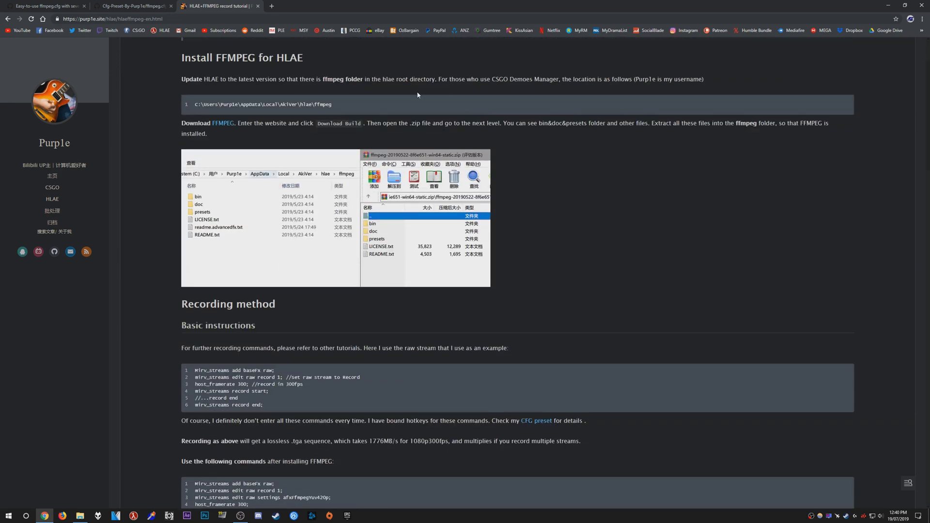
Compare the ffmpeg.cfg file with the tutorial, then return to the issue's later comments.
{"action": "left_click", "coordinate": [146, 6]}
{"action": "scroll", "coordinate": [446, 293], "scroll_direction": "down", "scroll_amount": 4}
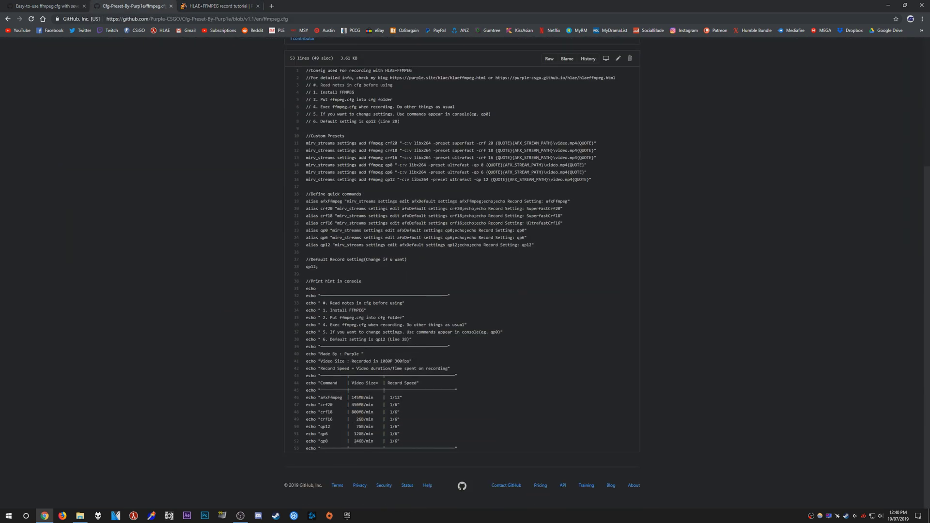
{"action": "scroll", "coordinate": [445, 289], "scroll_direction": "up", "scroll_amount": 5}
{"action": "left_click", "coordinate": [218, 6]}
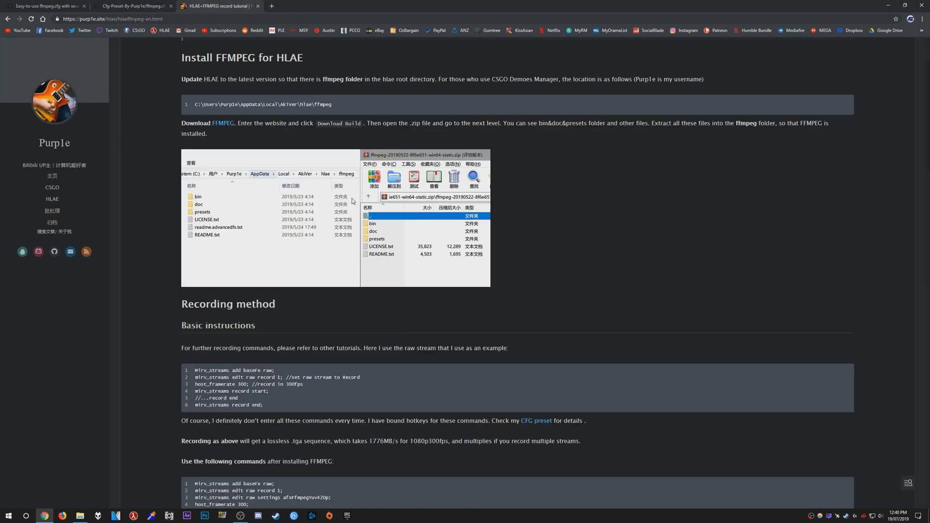
{"action": "scroll", "coordinate": [351, 199], "scroll_direction": "up", "scroll_amount": 2}
{"action": "scroll", "coordinate": [352, 199], "scroll_direction": "down", "scroll_amount": 4}
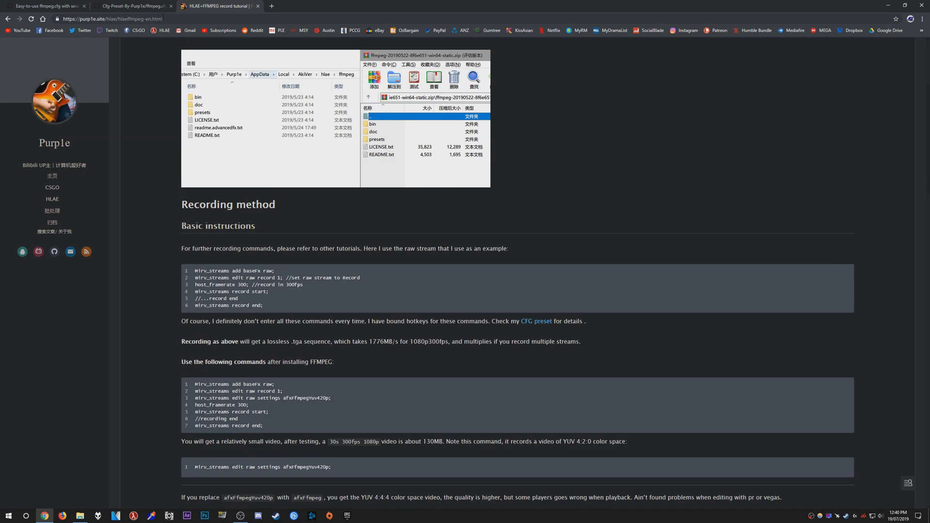
{"action": "key", "text": "ctrl+shift+Tab"}
{"action": "key", "text": "ctrl+shift+Tab"}
{"action": "scroll", "coordinate": [239, 220], "scroll_direction": "down", "scroll_amount": 5}
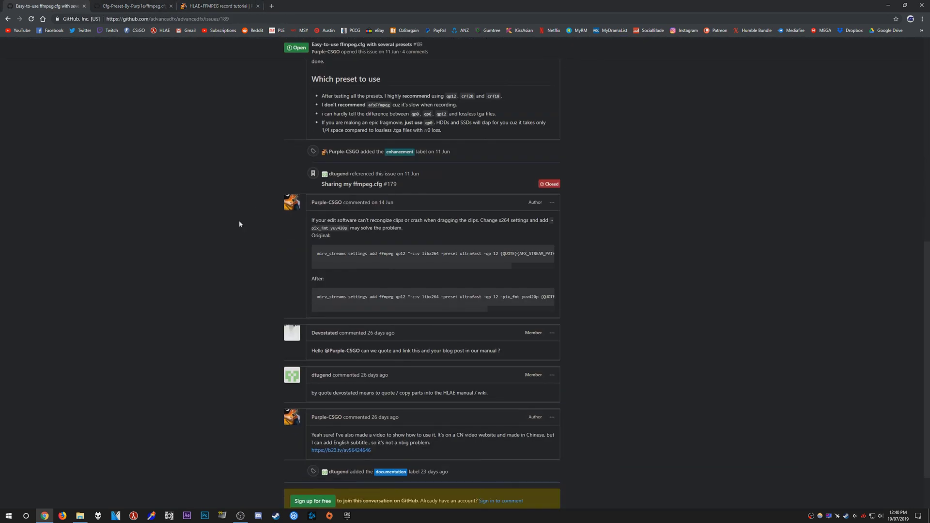